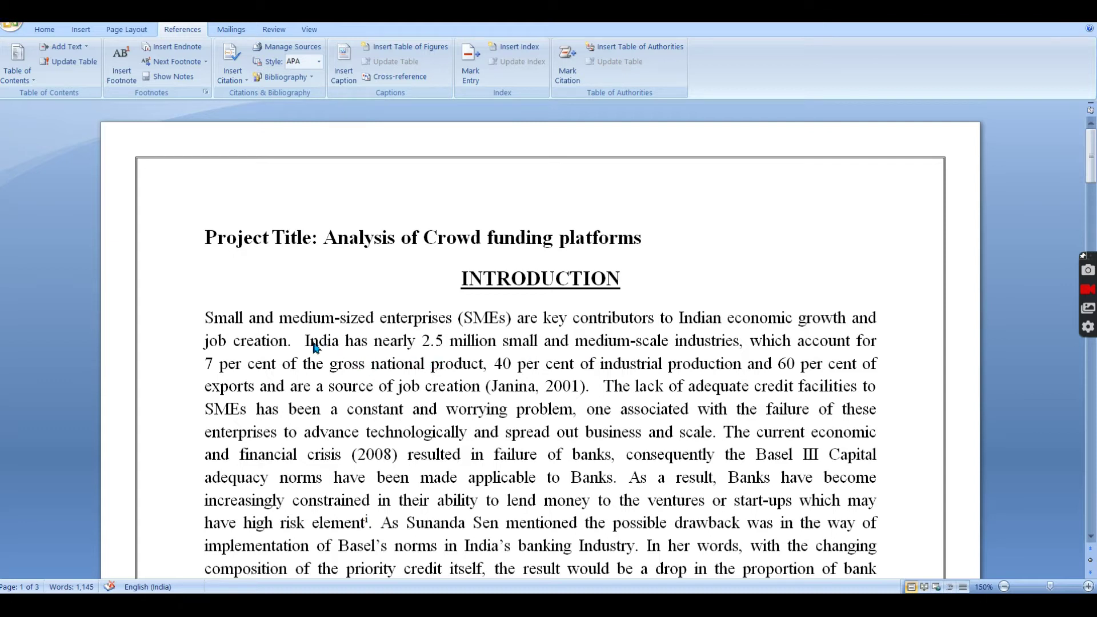
Insert a footnote after "small and medium-scale industries" in the second sentence of the Introduction
left_click_drag(302, 341, 748, 347)
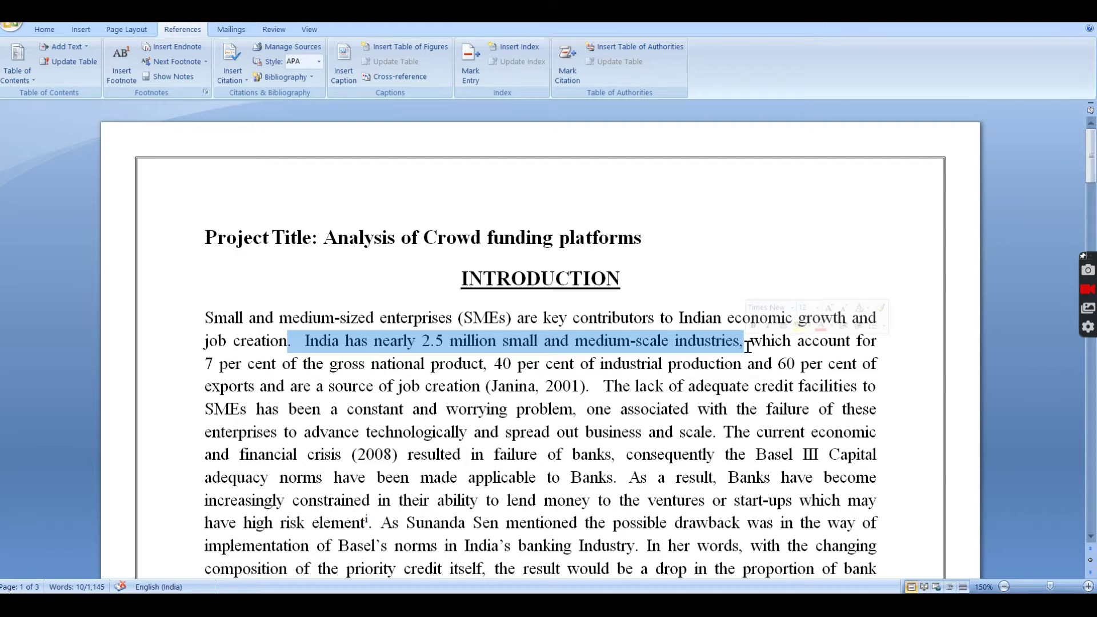
left_click(744, 342)
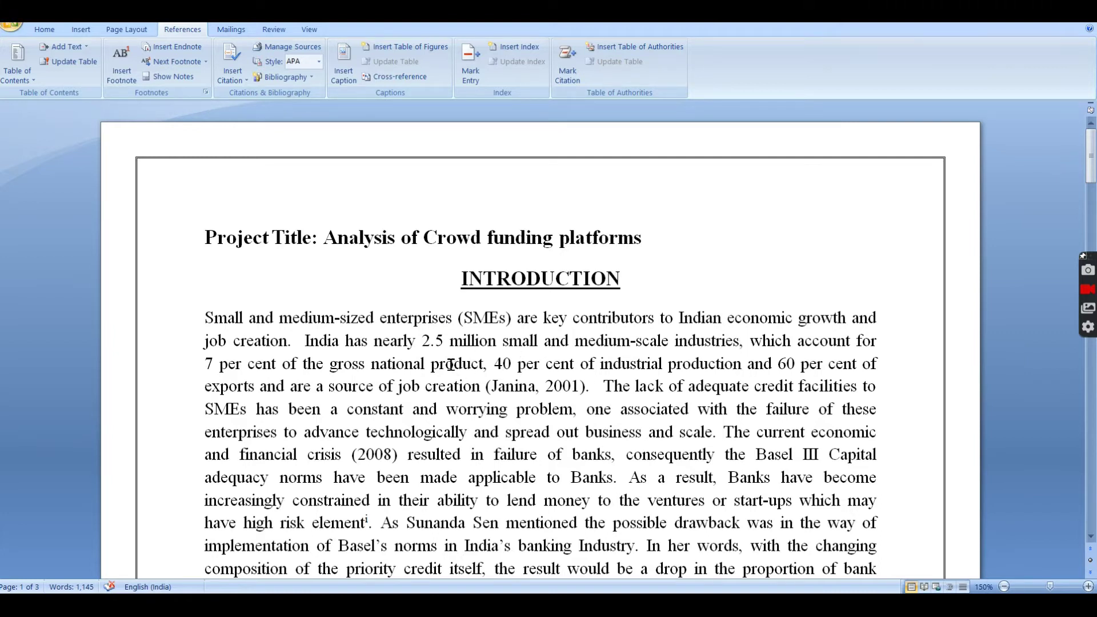
left_click_drag(307, 343, 742, 343)
left_click(743, 342)
type(",")
left_click(121, 81)
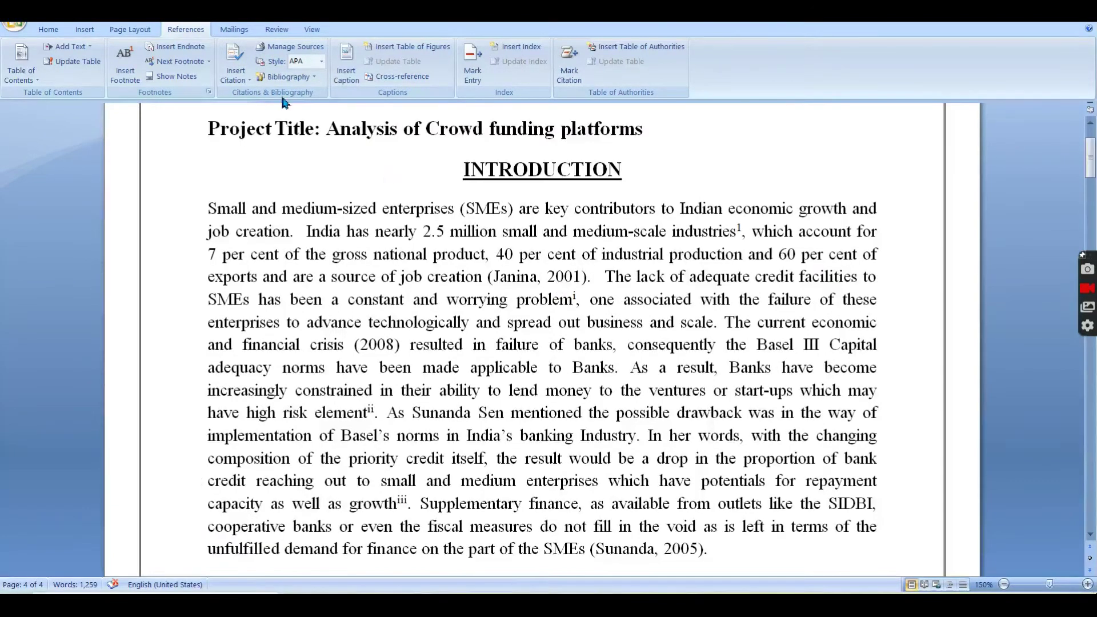
Insert an endnote after "(SMEs)" in the first sentence of the Introduction, reading "SMEs are also known as MSMEs"
left_click(512, 209)
left_click_drag(517, 212, 206, 213)
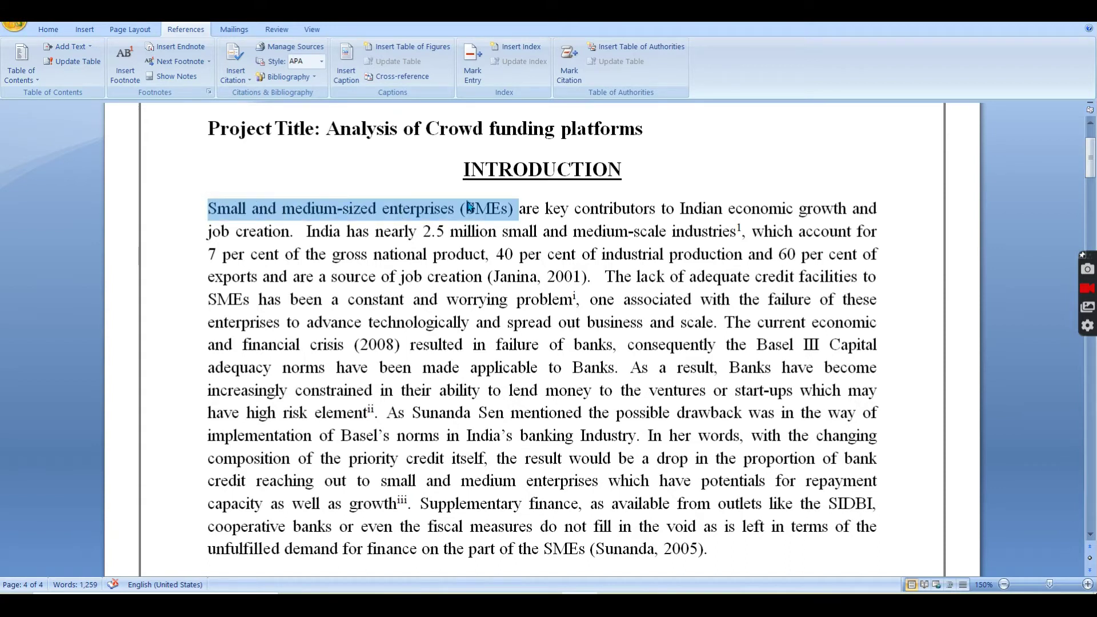
left_click(517, 211)
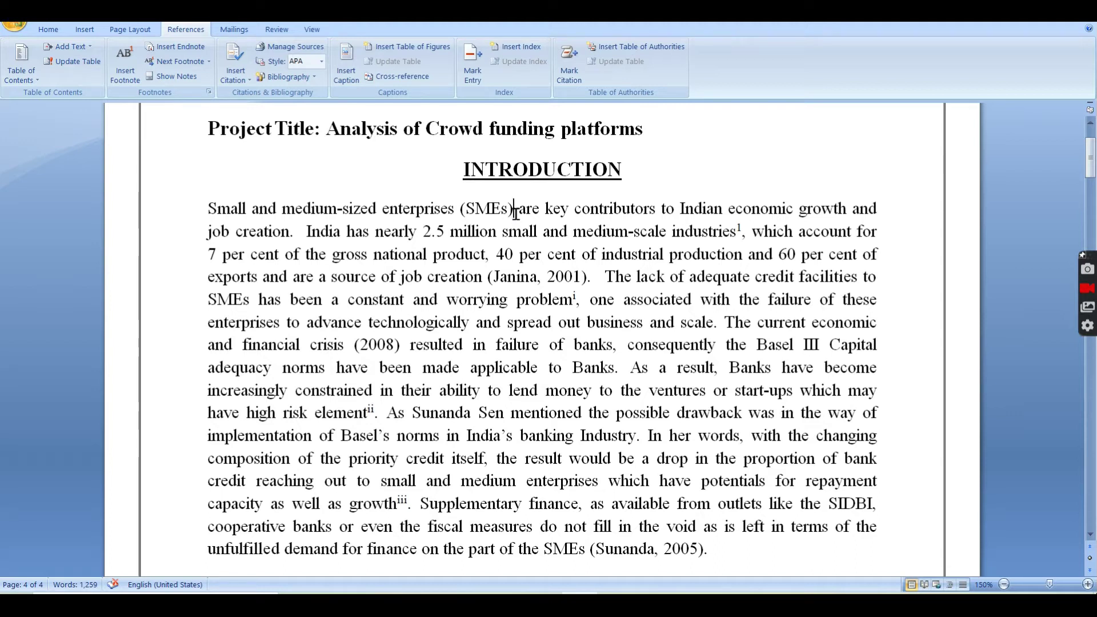
left_click(200, 52)
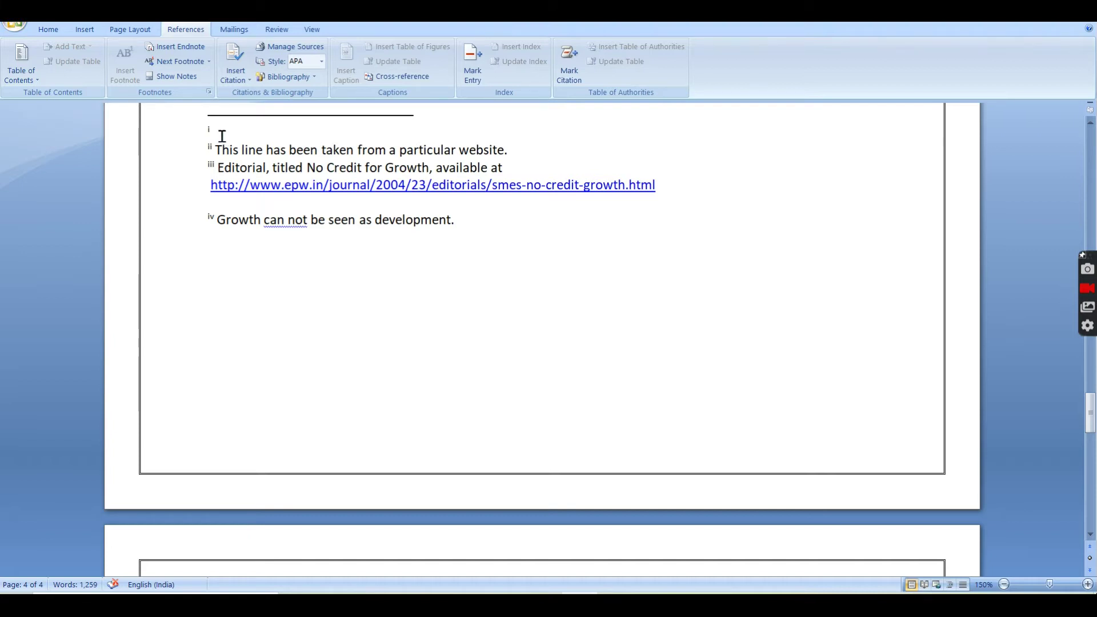
type("SMEs are also known as MSMEs")
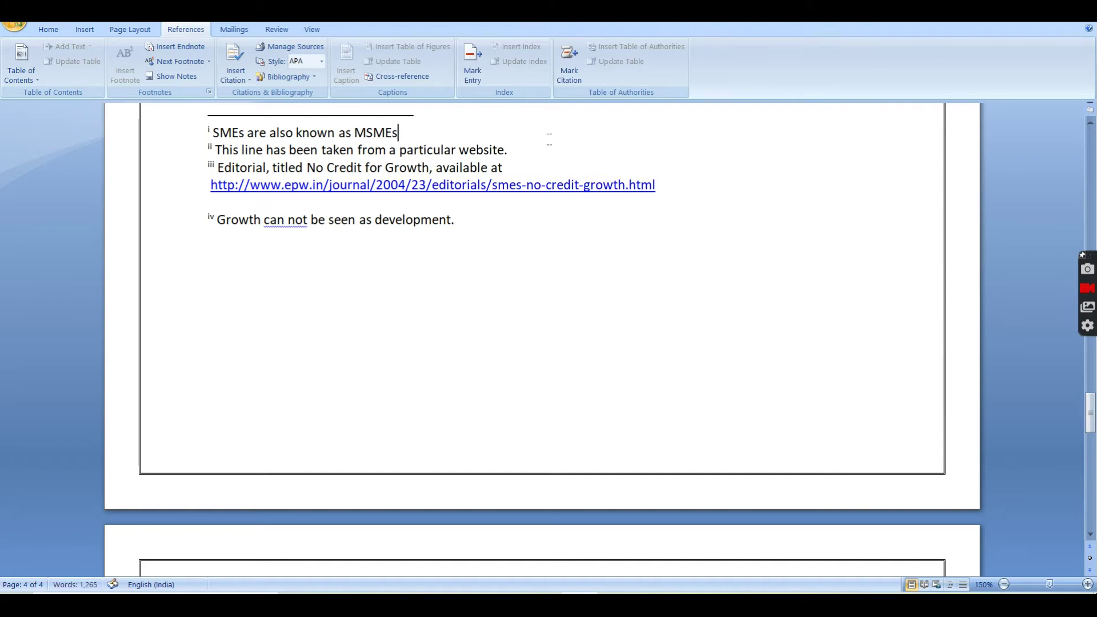
Return from the endnote text to the project title to check the reference mark beside "(SMEs)"
key("Up")
key("Up")
key("Up")
key("Up")
key("Up")
key("Up")
key("Up")
key("Up")
key("Up")
key("ctrl+Up")
key("ctrl+Up")
key("ctrl+Up")
key("ctrl+Up")
key("ctrl+Up")
key("ctrl+Up")
key("ctrl+Up")
key("ctrl+Up")
key("ctrl+Up")
key("Up")
key("Up")
key("Up")
key("Up")
key("Up")
key("Up")
key("Up")
key("Up")
key("Up")
key("Up")
key("Up")
key("Up")
key("Up")
key("Up")
key("Up")
key("Up")
key("Up")
key("Up")
key("Up")
key("Up")
key("Up")
key("Up")
key("Up")
key("Up")
key("Up")
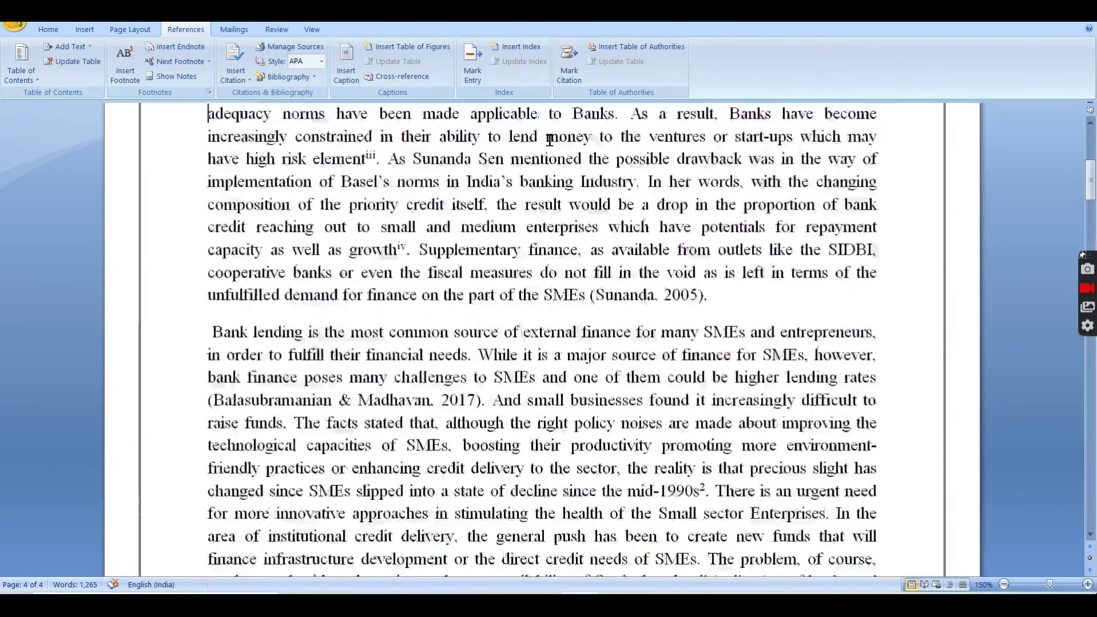
key("Up")
key("Up")
key("Up")
key("Up")
key("Up")
key("Up")
key("Up")
key("Up")
key("Up")
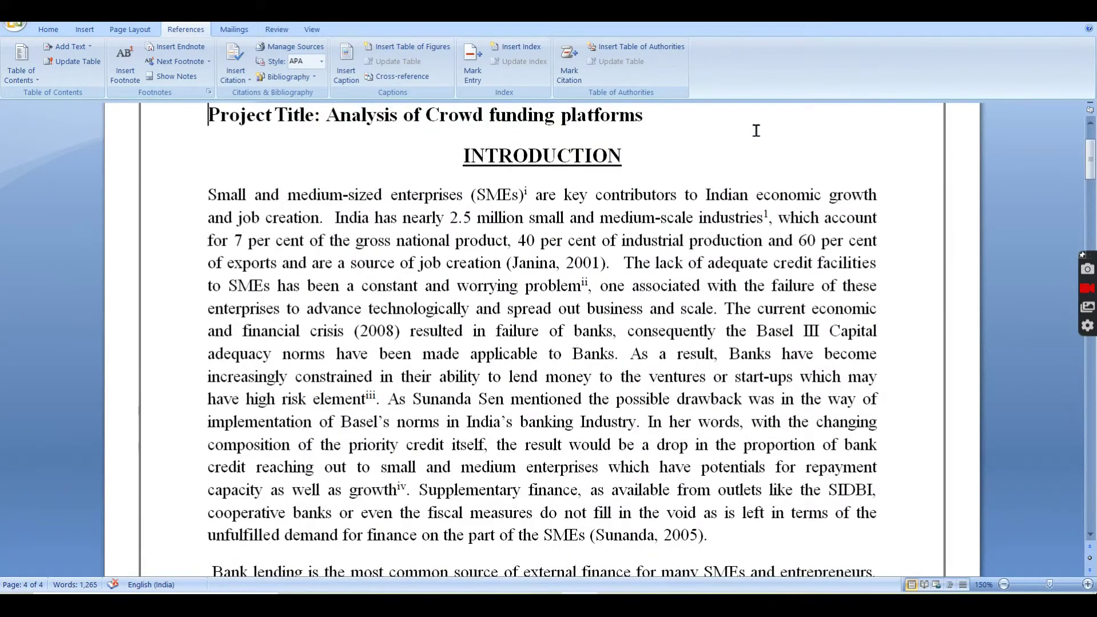
Undo the endnote added after "(SMEs)" in the Introduction
left_click(1092, 155)
left_click_drag(1091, 155, 1091, 144)
left_click(728, 282)
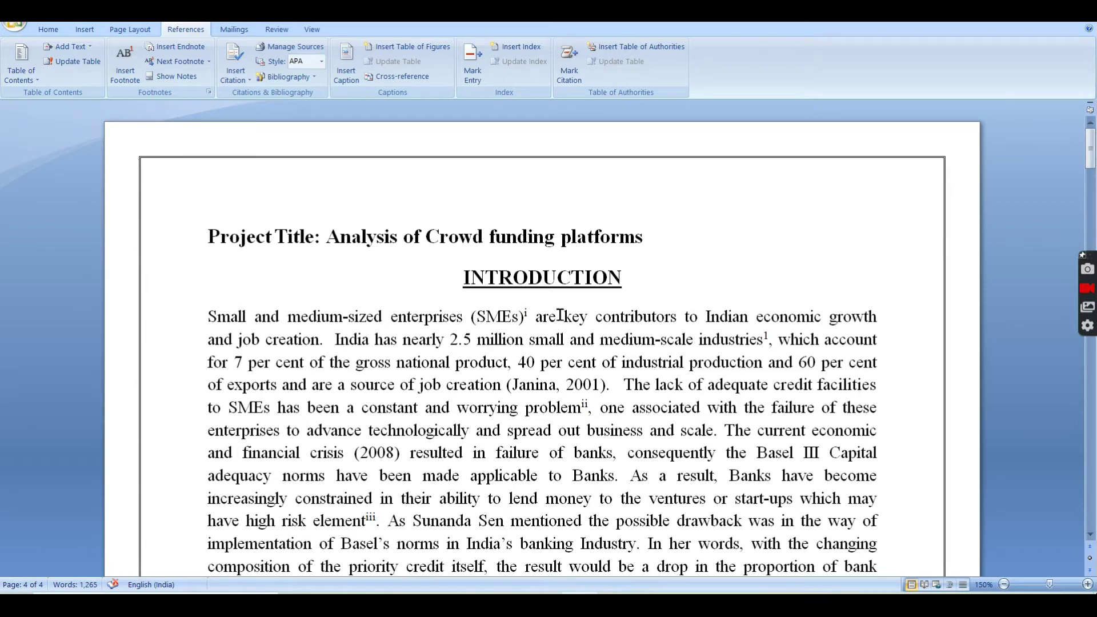
key("ctrl+z")
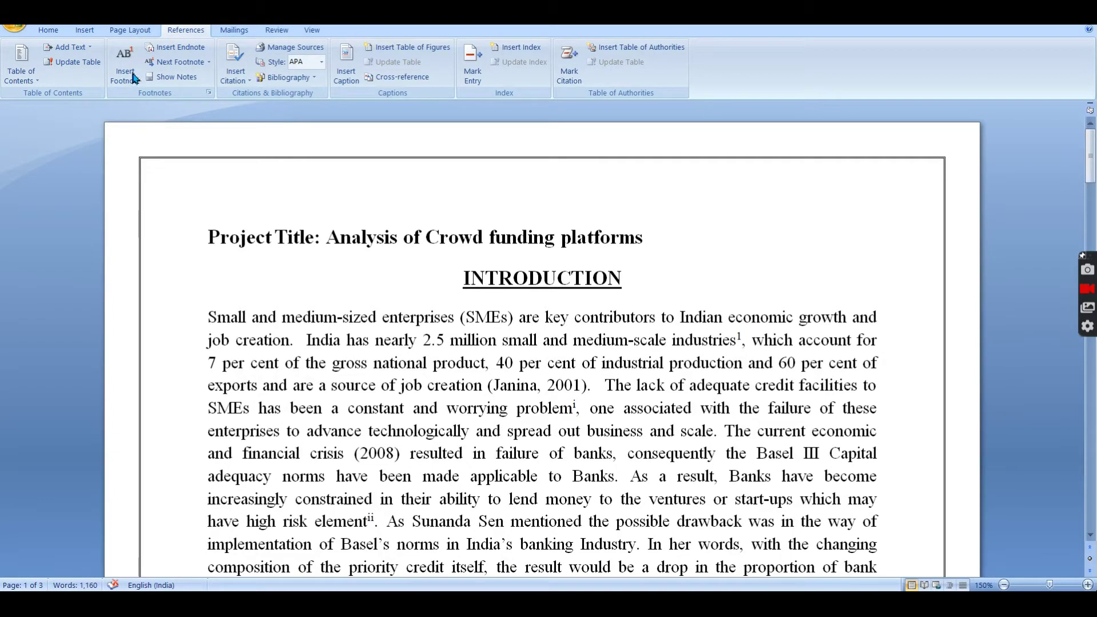
Jump to the next footnote and back to the previous one, highlighting the reference at "business ideas"
left_click(209, 62)
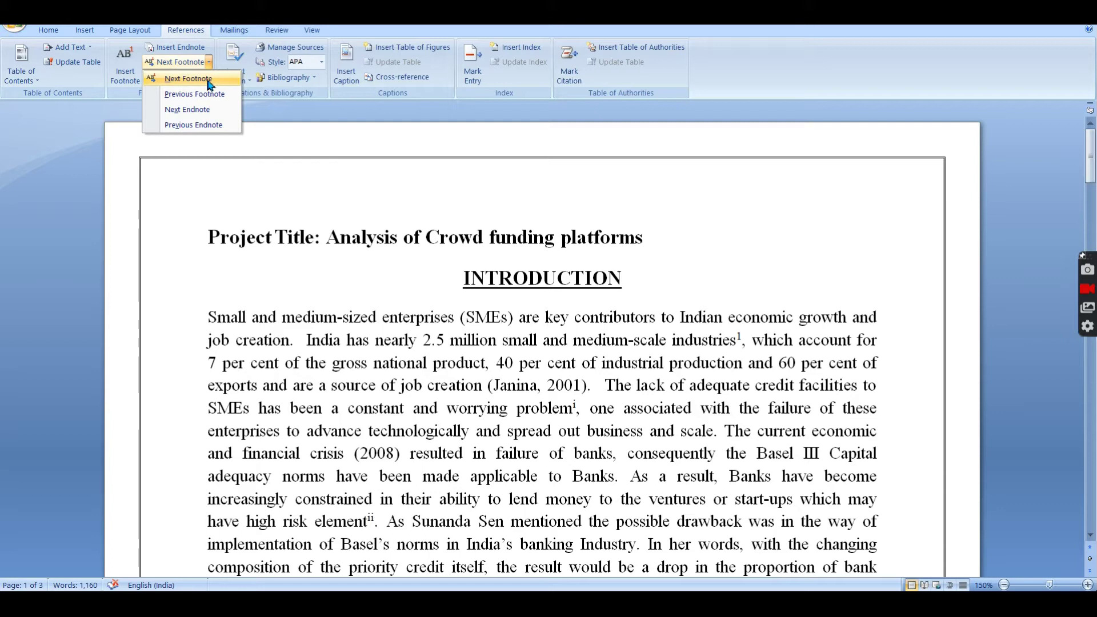
left_click(210, 80)
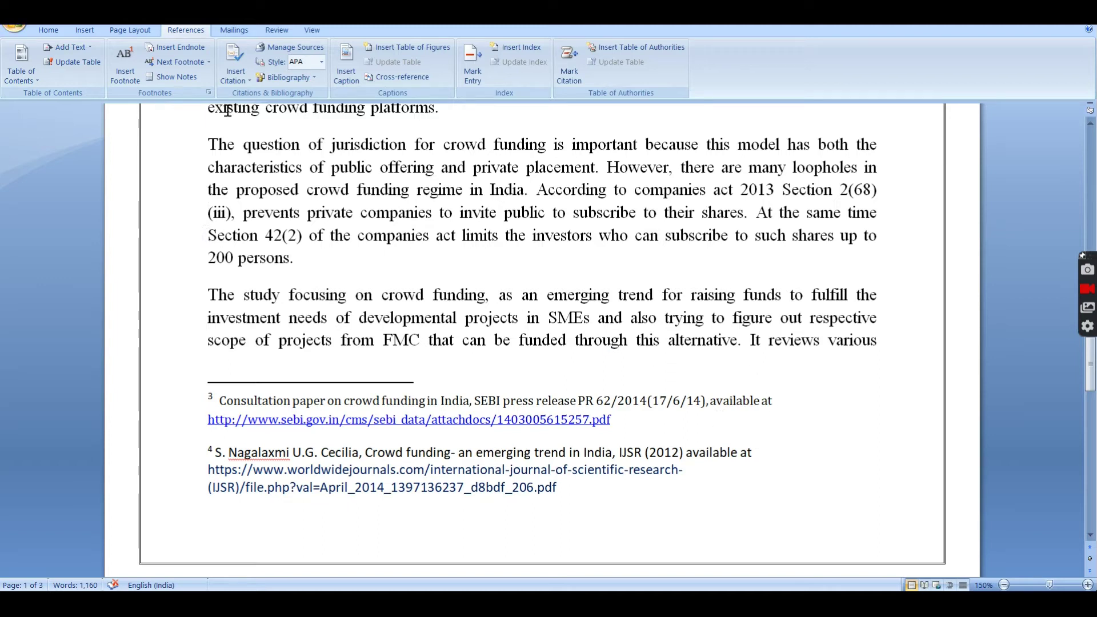
left_click(210, 63)
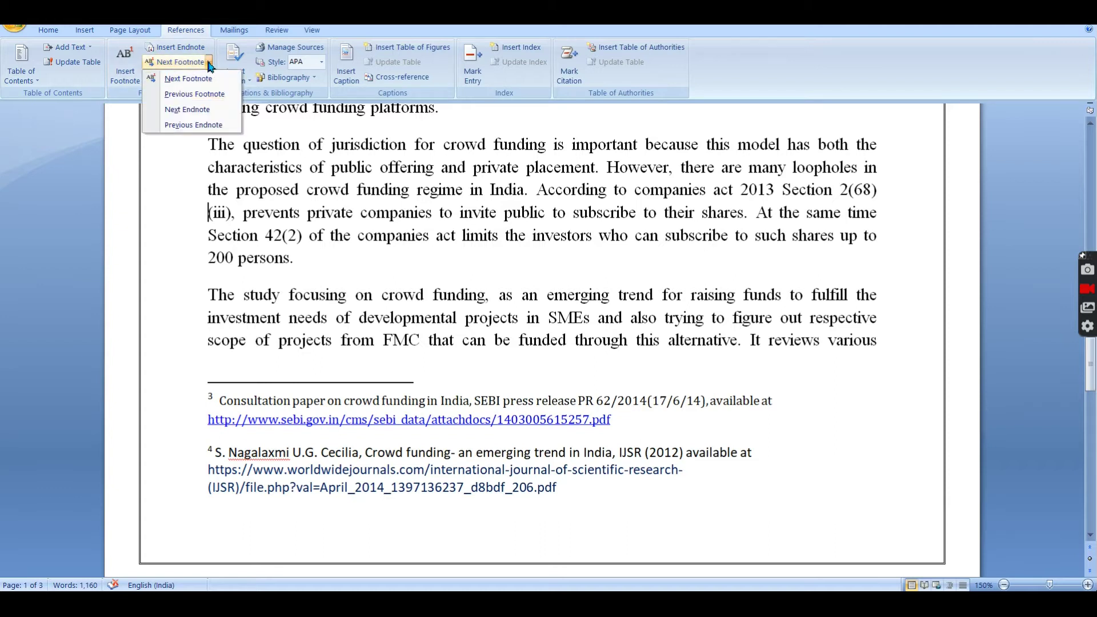
left_click(194, 94)
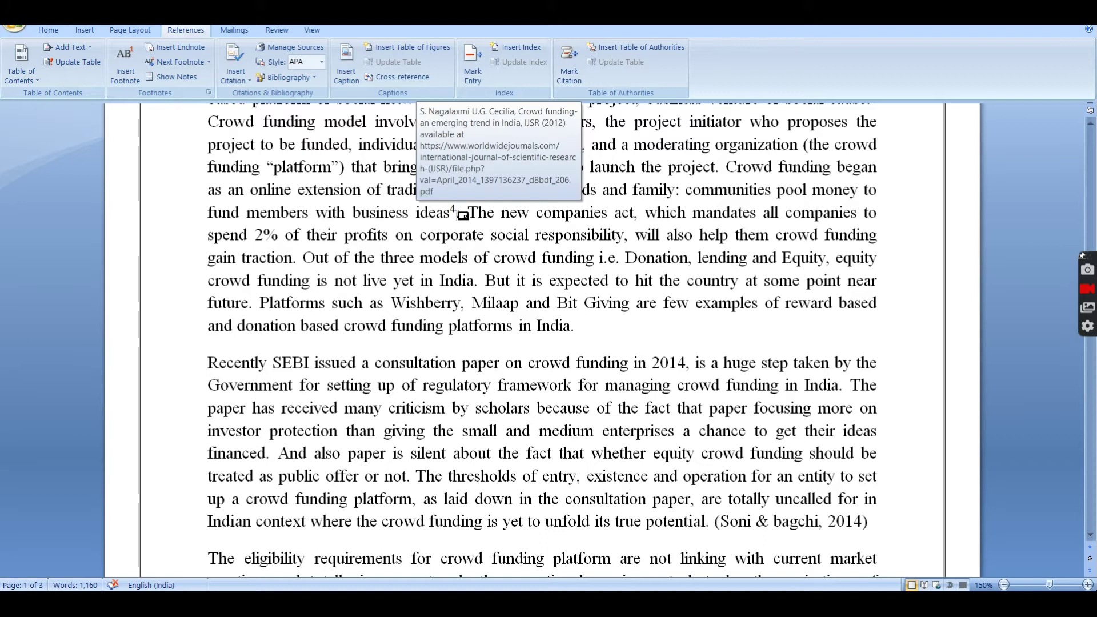
left_click_drag(462, 216, 352, 216)
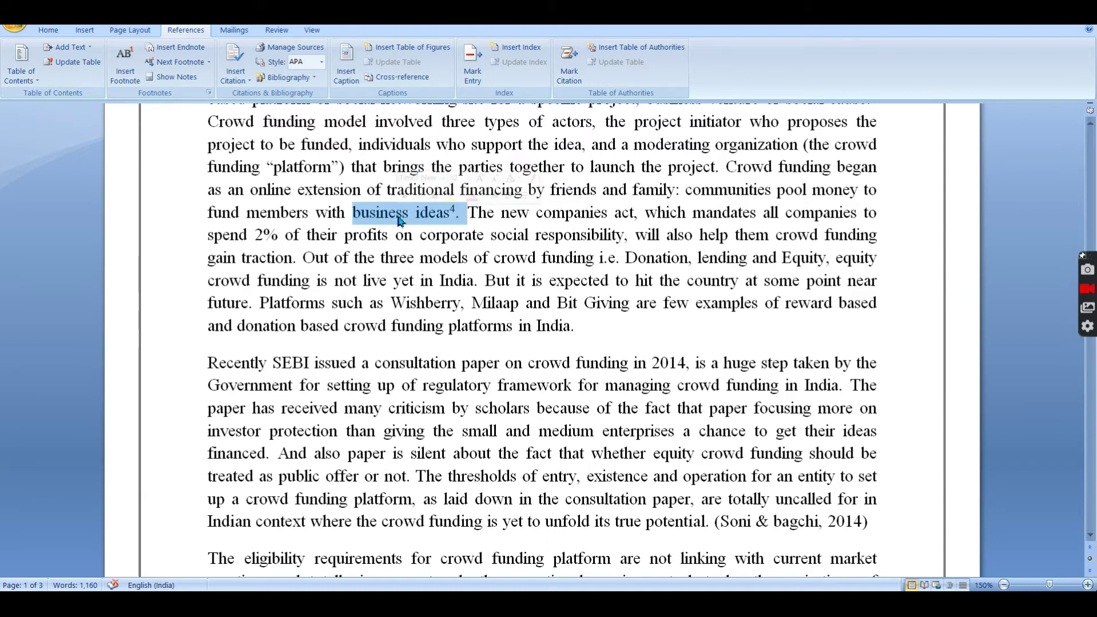
Go to the previous footnote and highlight its reference at "social cause"
left_click(203, 62)
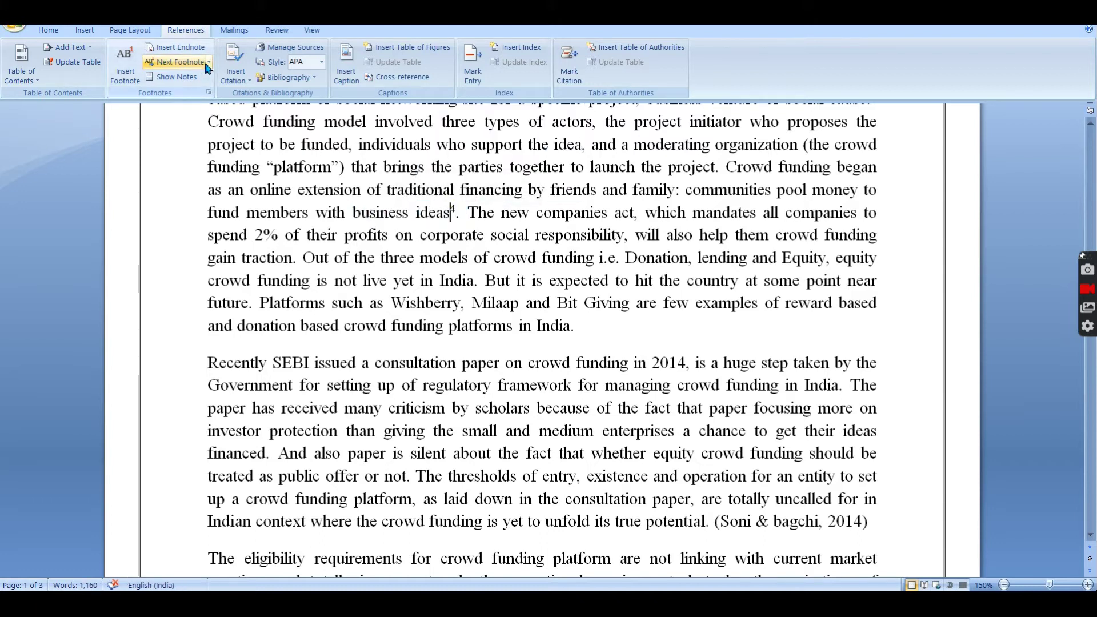
left_click(209, 62)
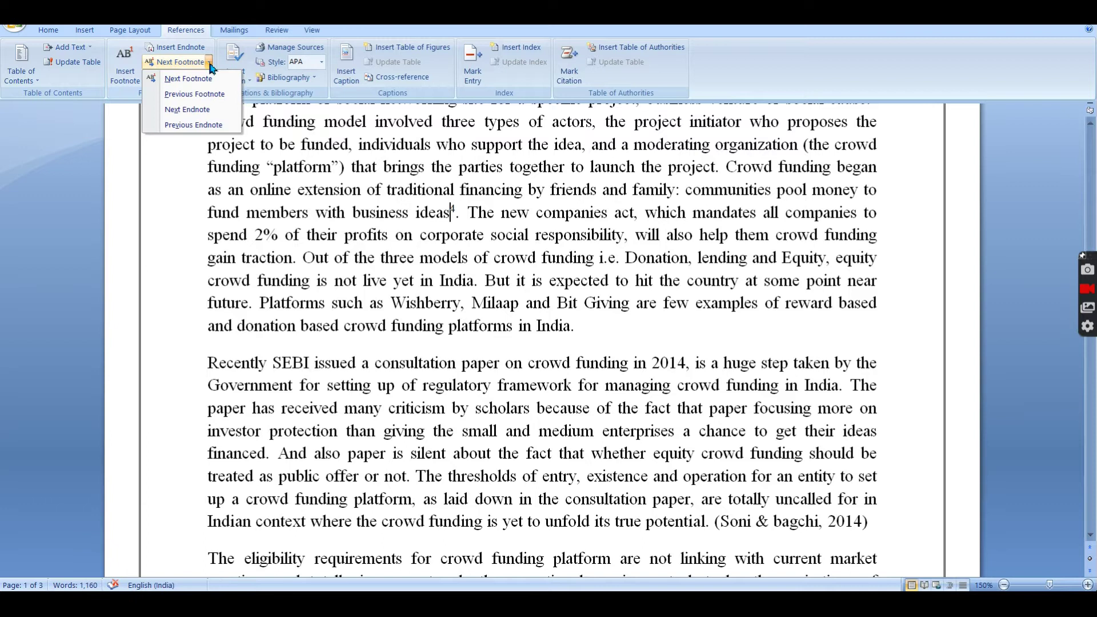
left_click(192, 94)
left_click_drag(885, 213, 811, 210)
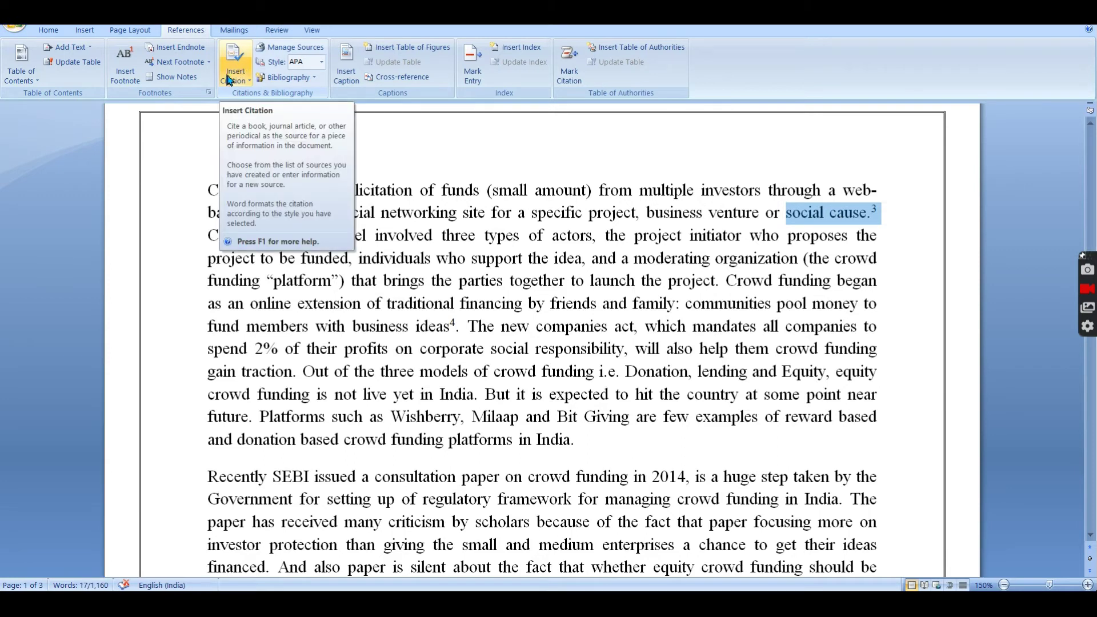
Try to go to the next endnote from the crowd funding definition paragraph
left_click(209, 63)
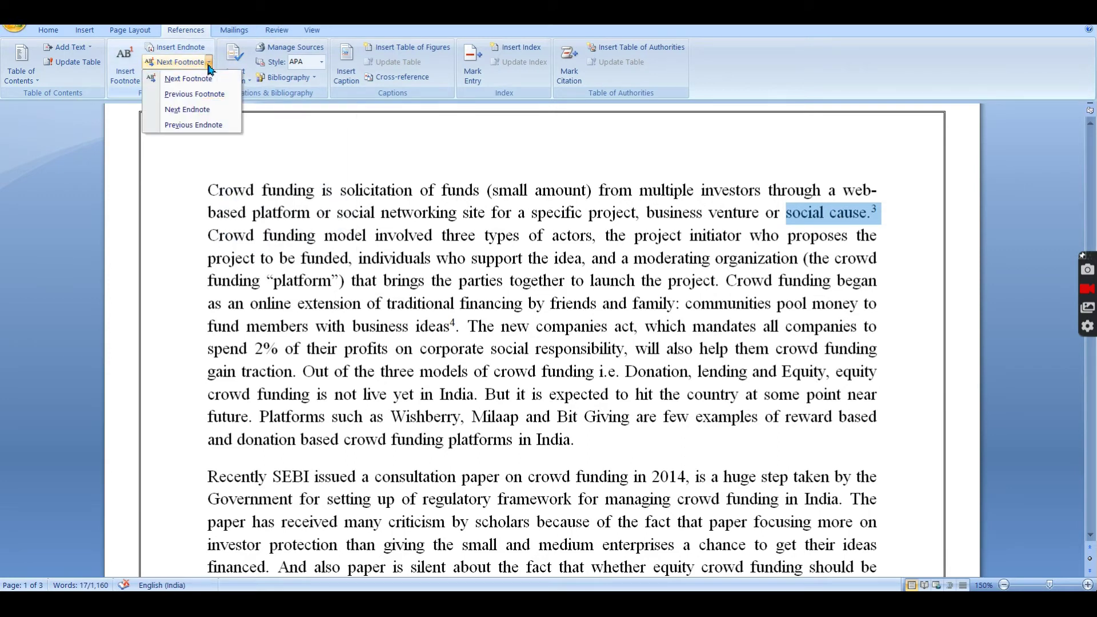
left_click(205, 110)
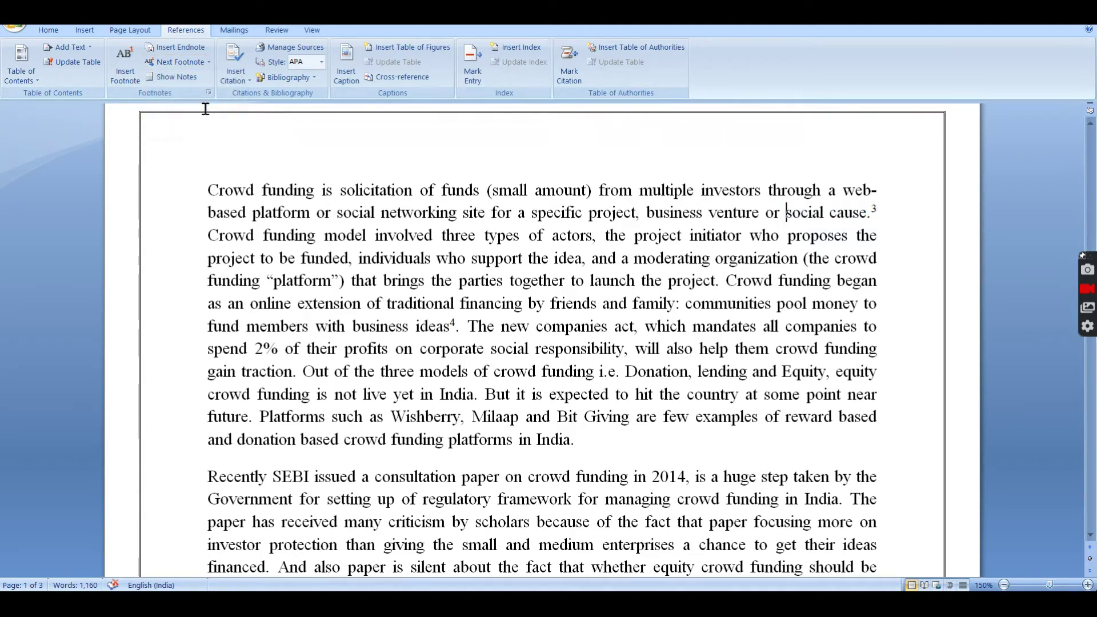
left_click(210, 63)
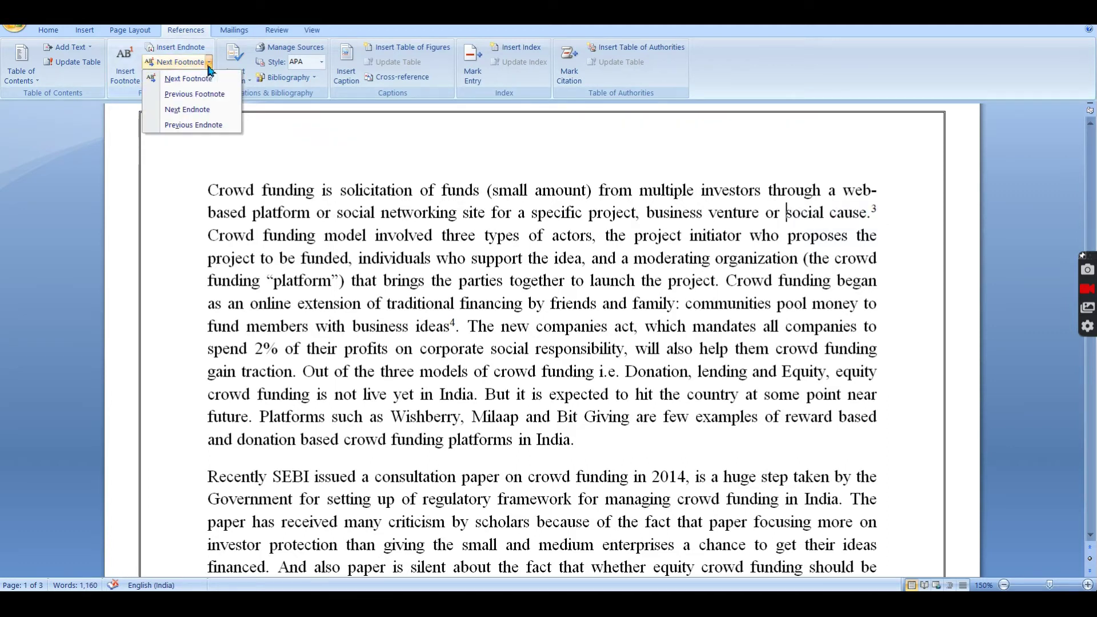
left_click(205, 109)
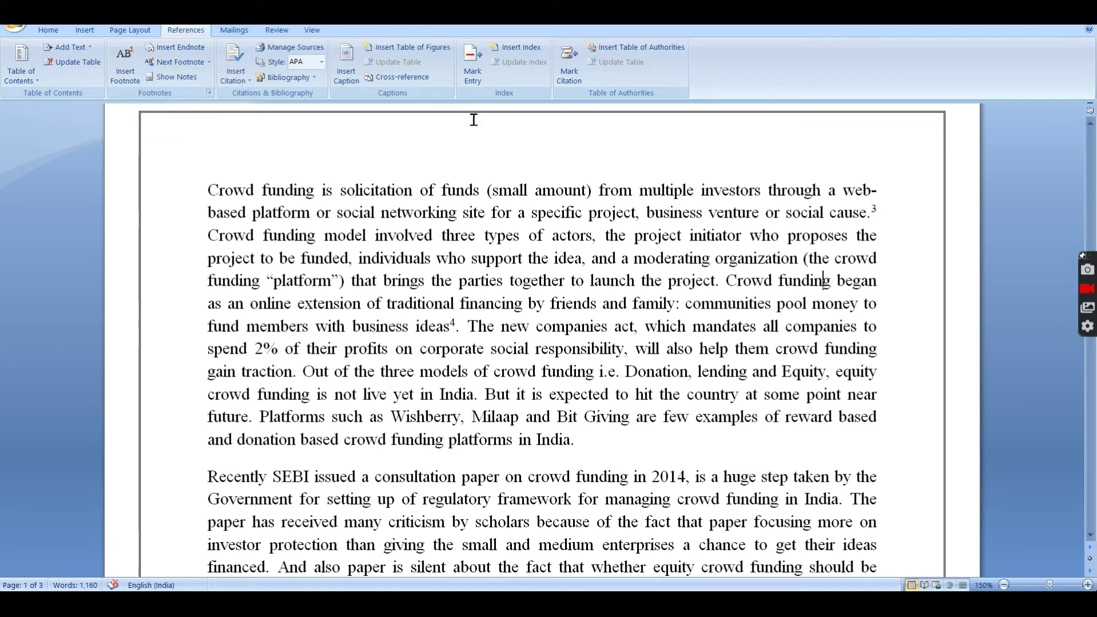
Go to the previous endnote and highlight its reference at "growth"
left_click(209, 62)
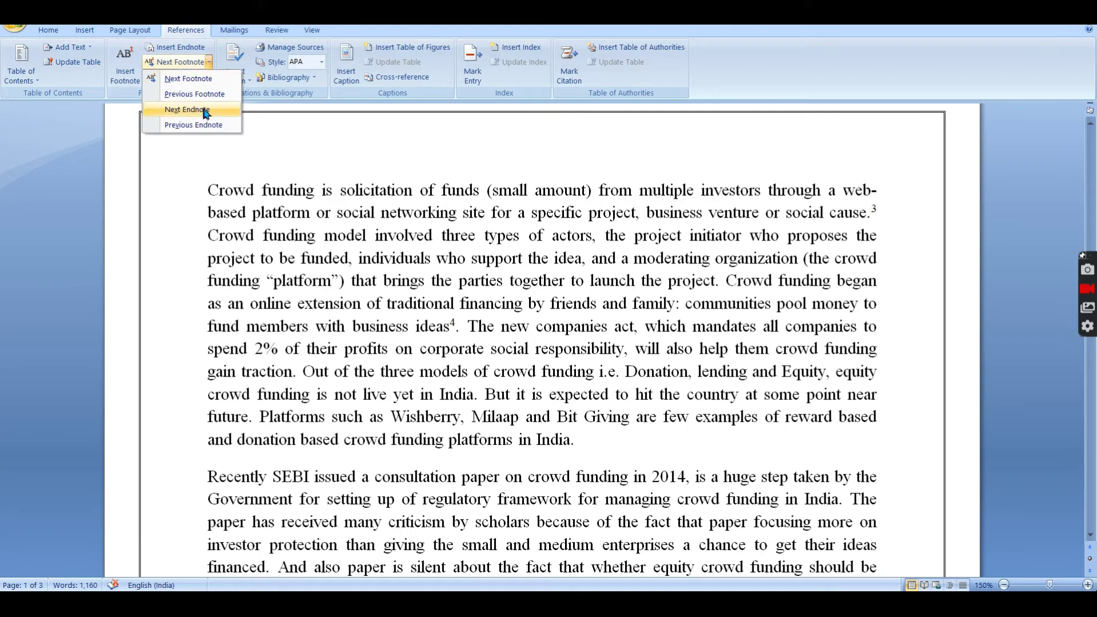
left_click(193, 125)
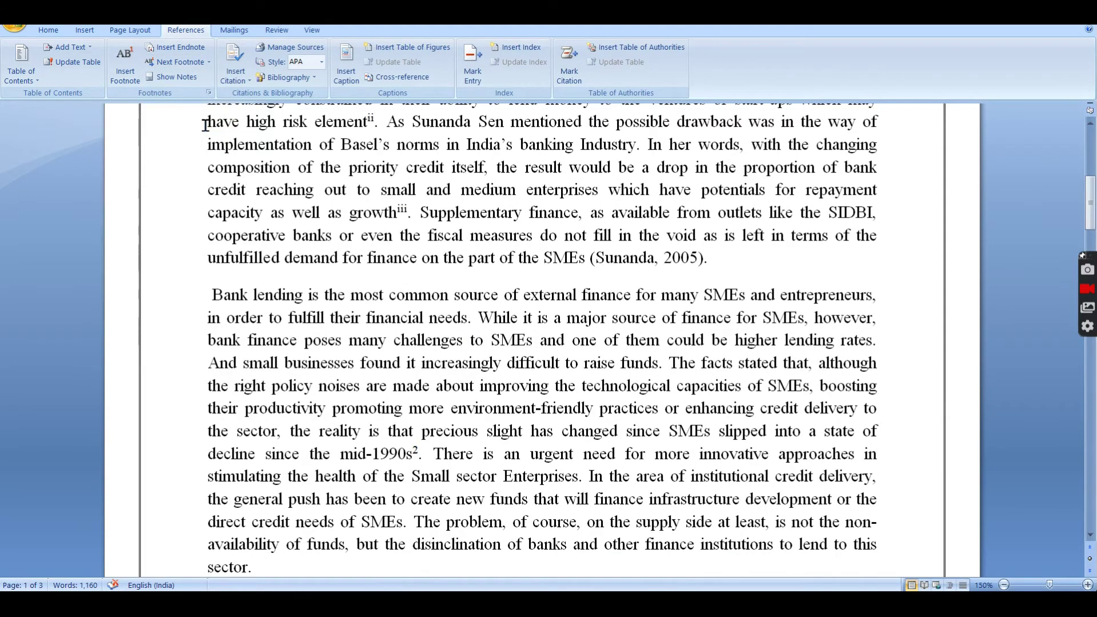
left_click_drag(421, 213, 349, 213)
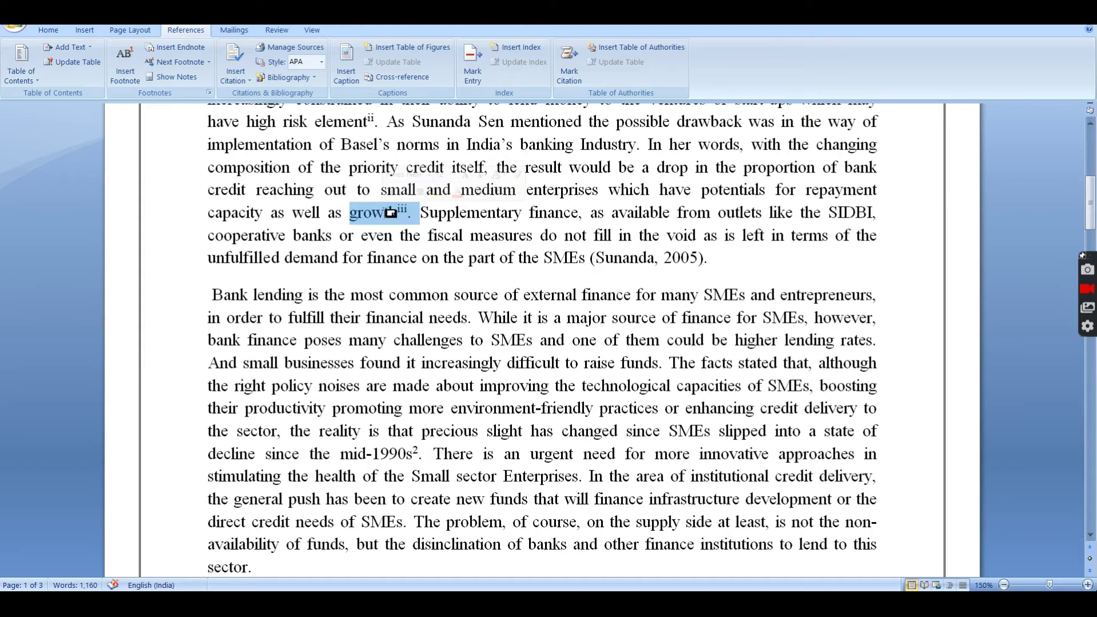
Go one endnote further back, to the reference after "high risk element"
left_click(209, 62)
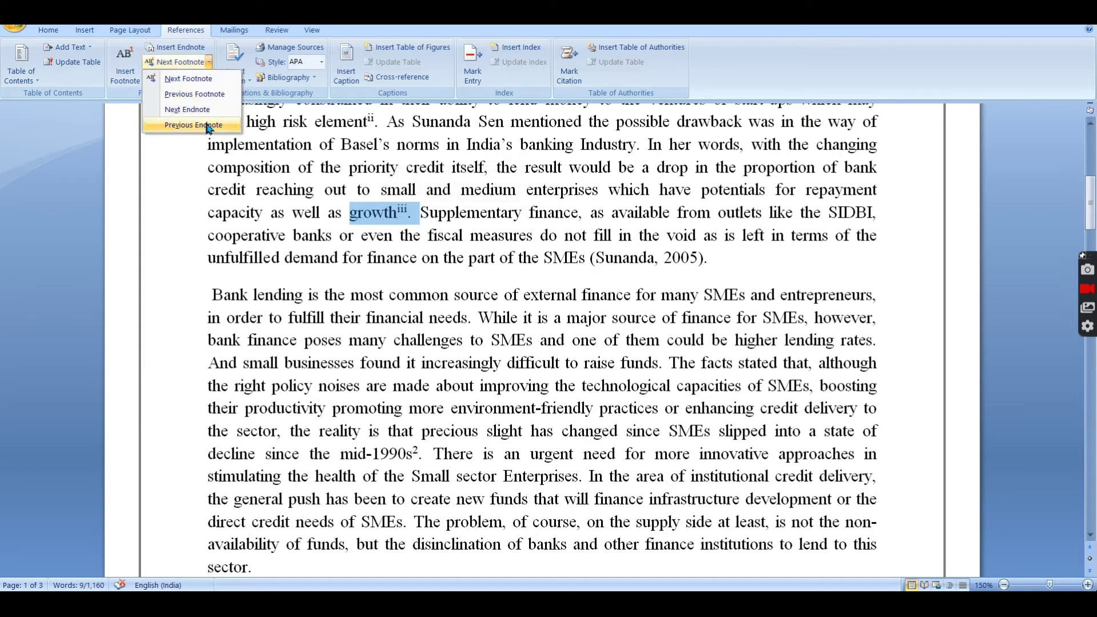
left_click(208, 124)
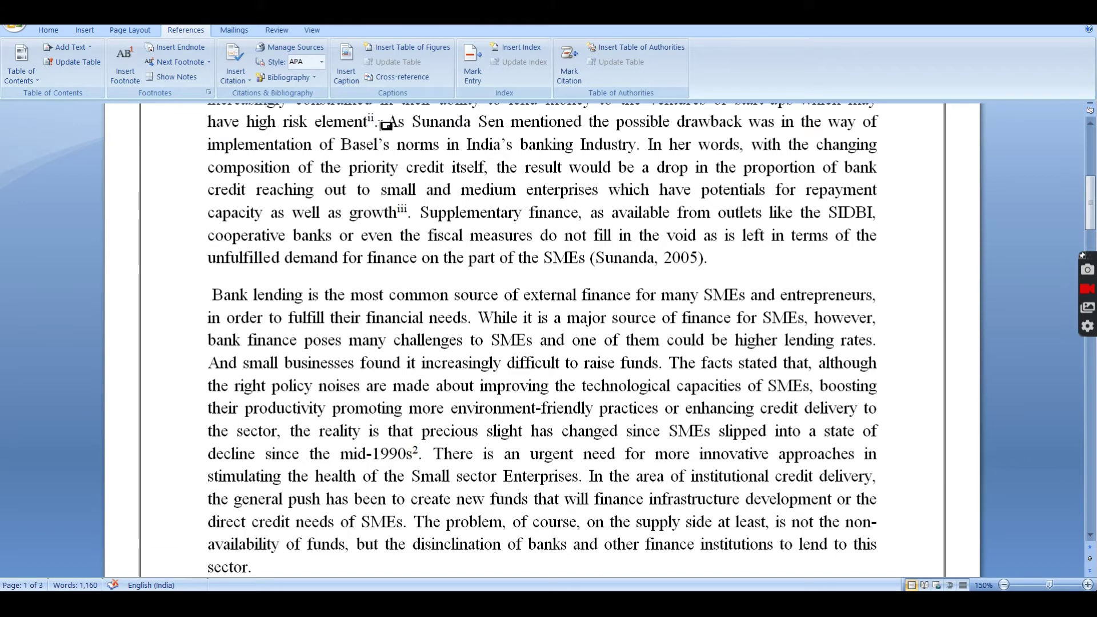
double_click(381, 124)
left_click(633, 234)
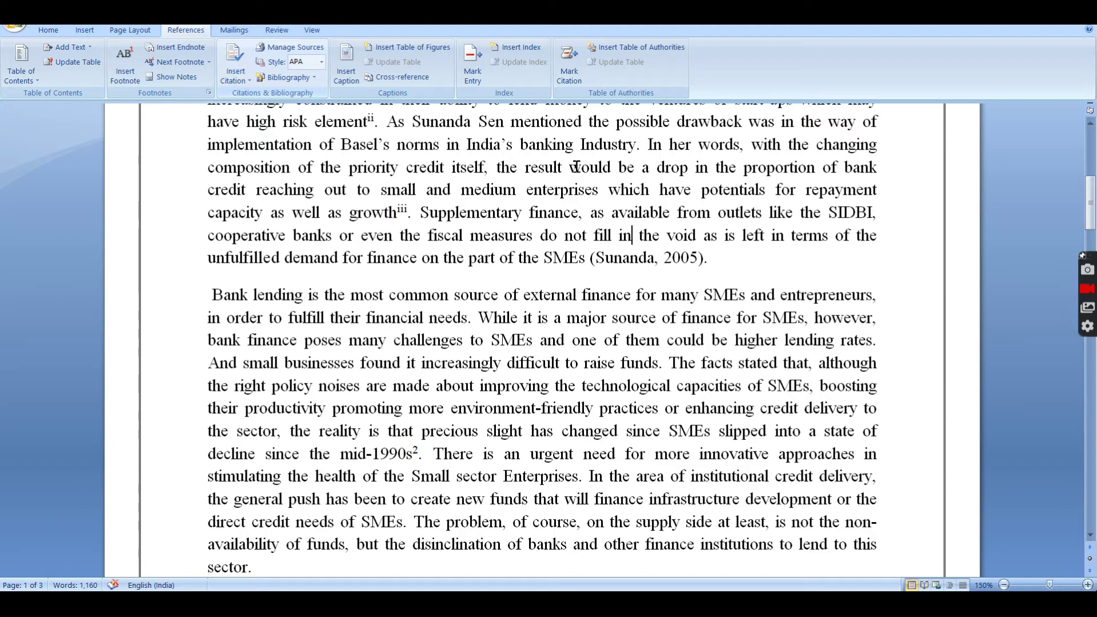
Examine the 2001 in-text citation after "job creation" in the Introduction and the text around it
left_click_drag(1092, 204, 1092, 155)
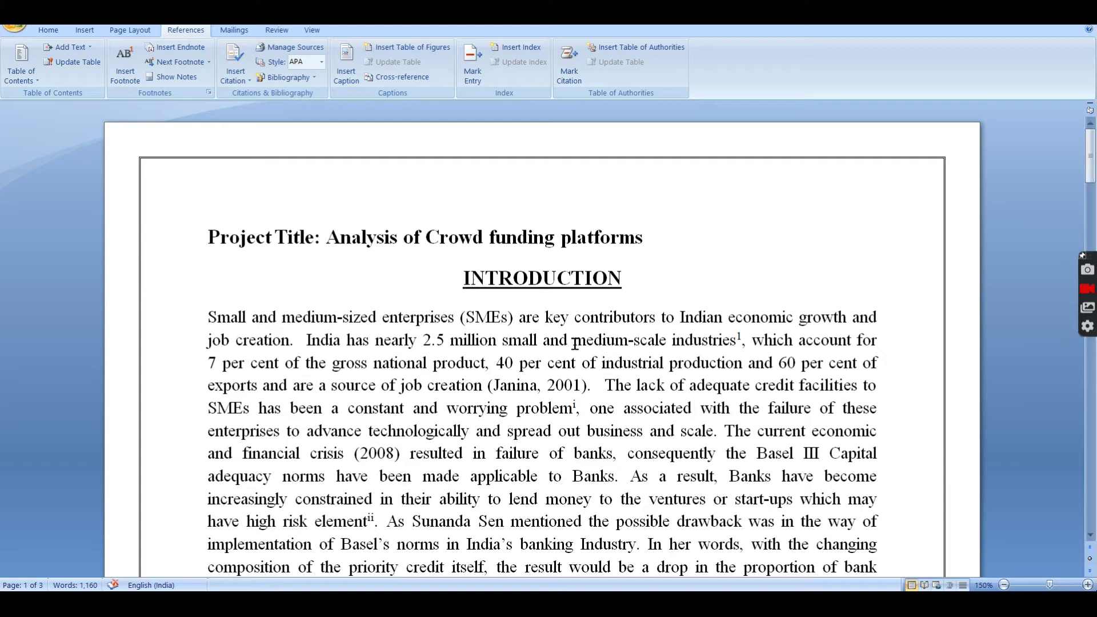
left_click(577, 388)
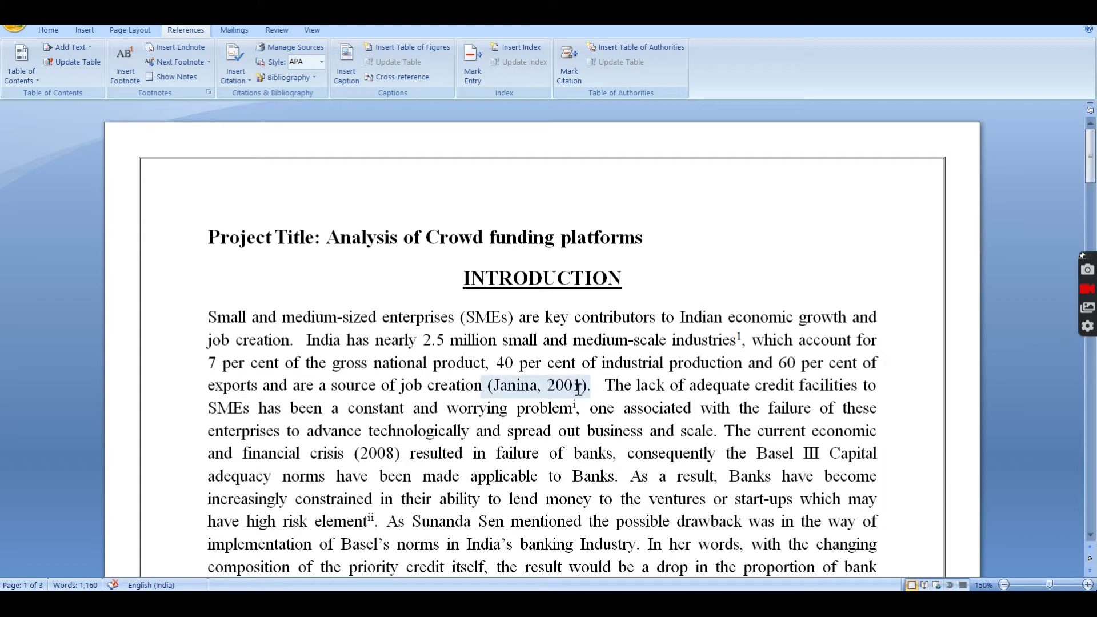
double_click(542, 389)
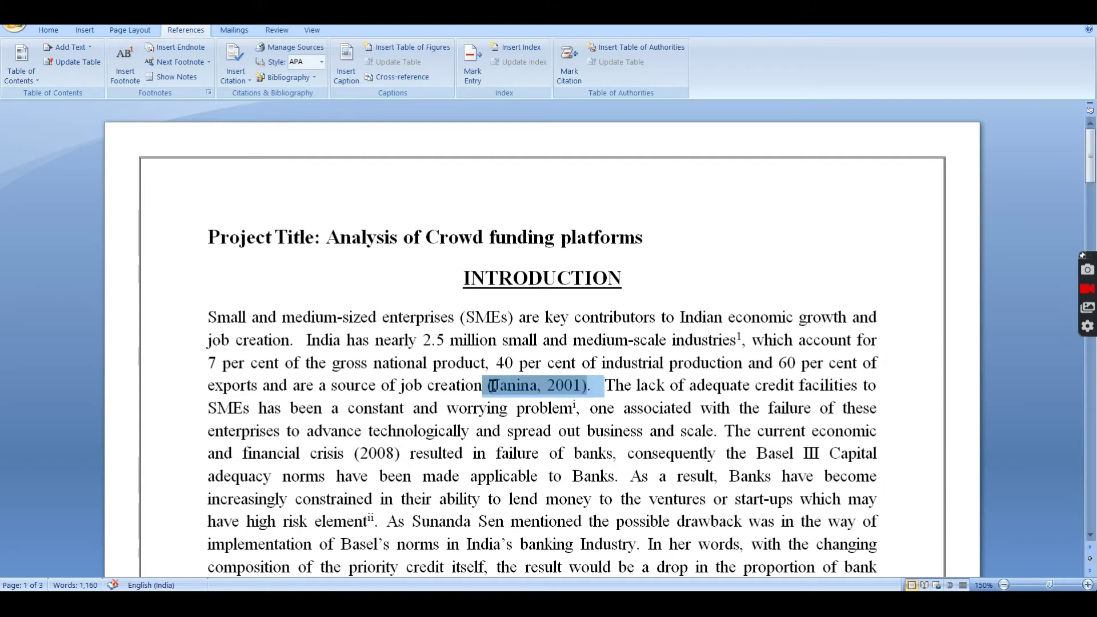
mouse_move(490, 386)
left_mouse_down()
mouse_move(522, 409)
mouse_move(628, 407)
left_mouse_up()
left_click(617, 431)
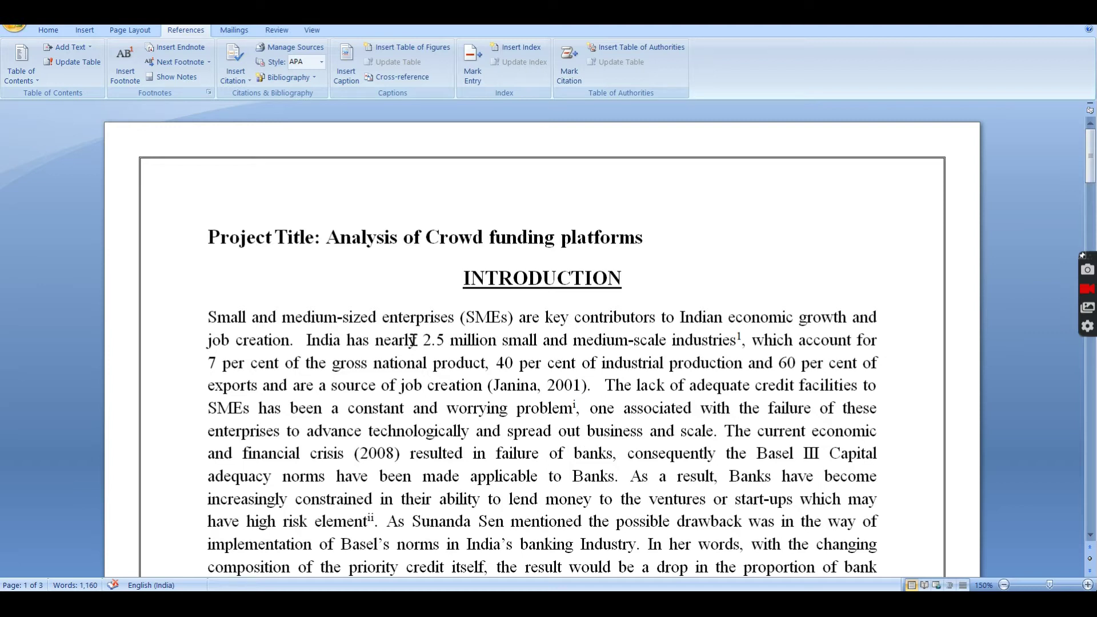
left_click_drag(392, 340, 655, 426)
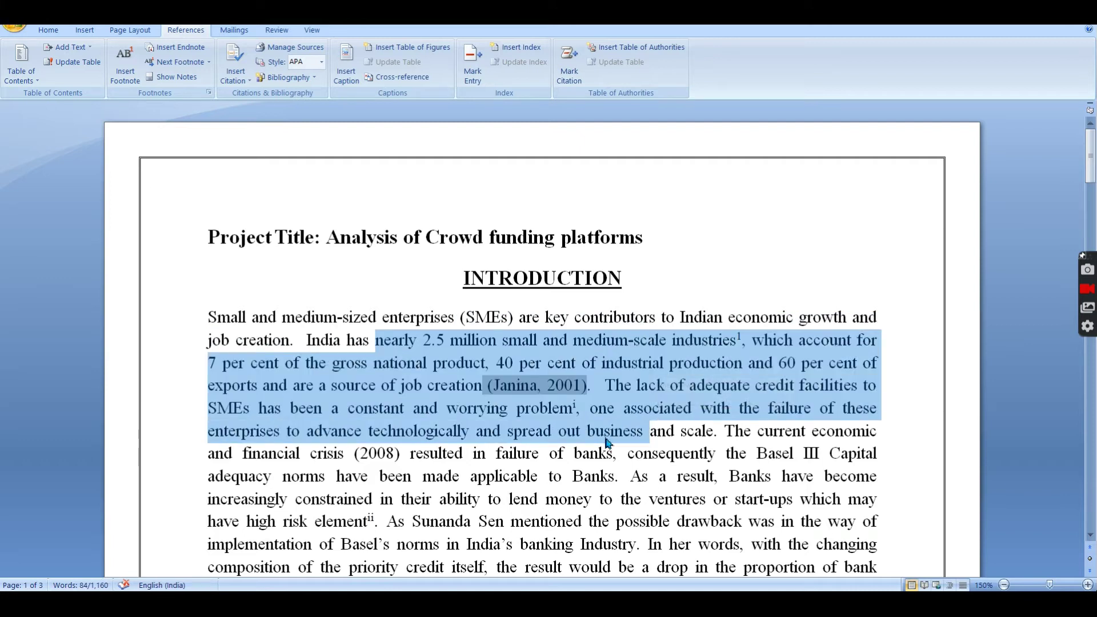
left_click(605, 431)
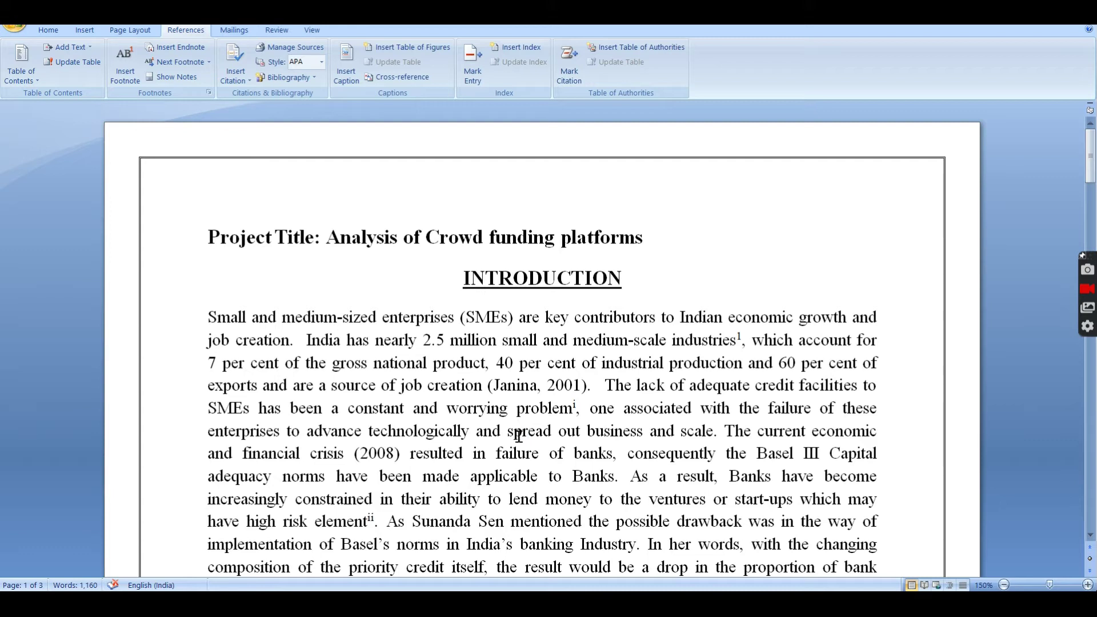
Highlight the in-text citation after "job creation" and the text on credit facilities that follows it
left_click_drag(508, 434, 613, 437)
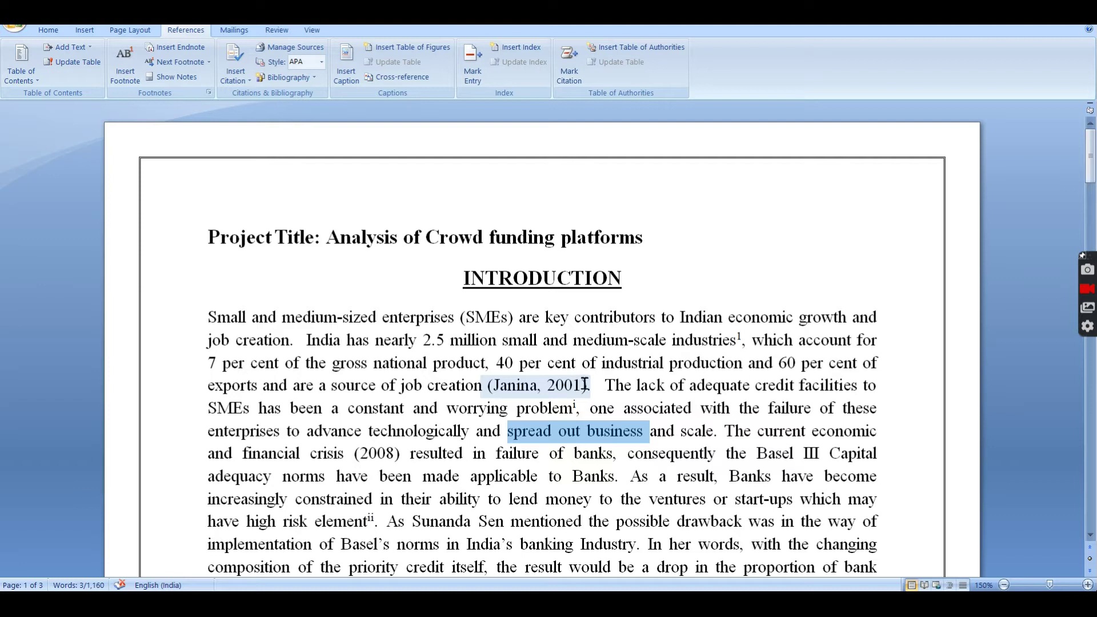
left_click_drag(585, 385, 593, 394)
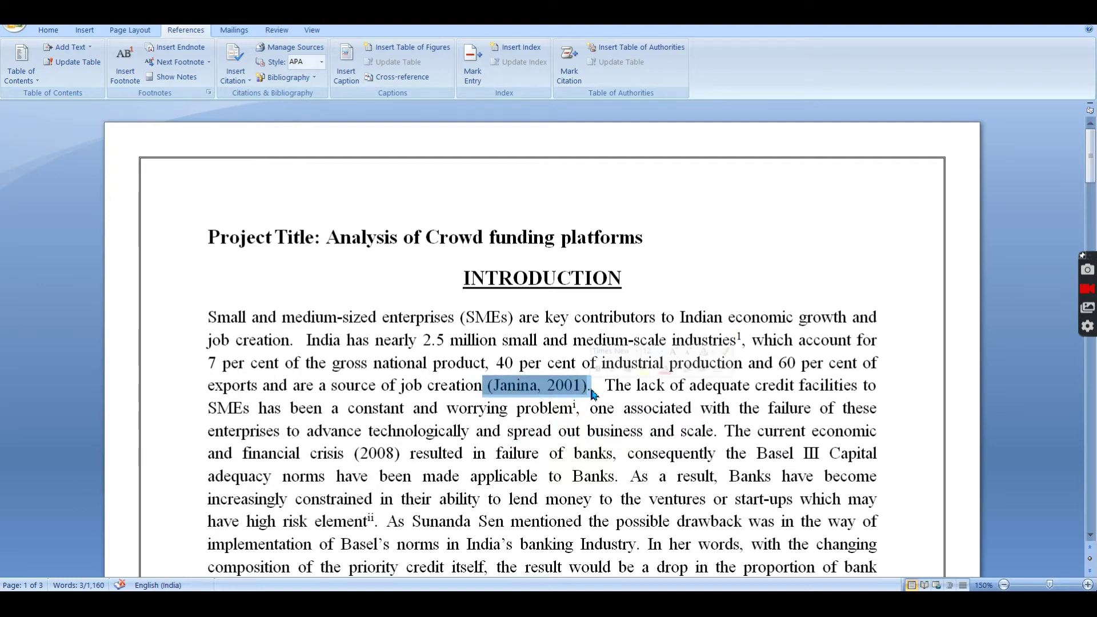
left_click(526, 453)
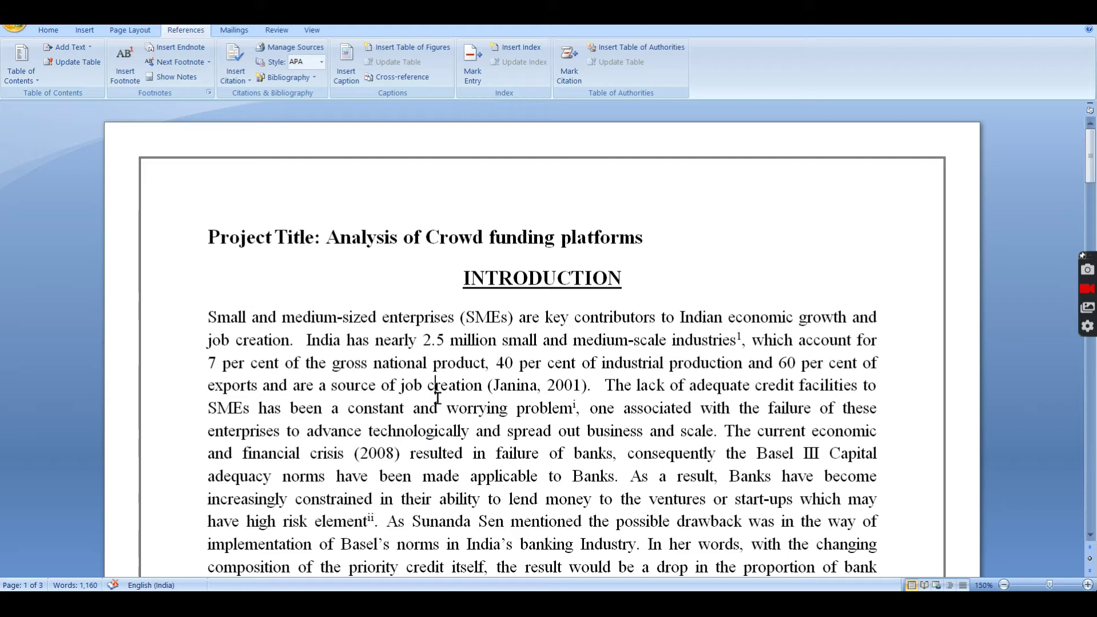
left_click_drag(436, 385, 465, 429)
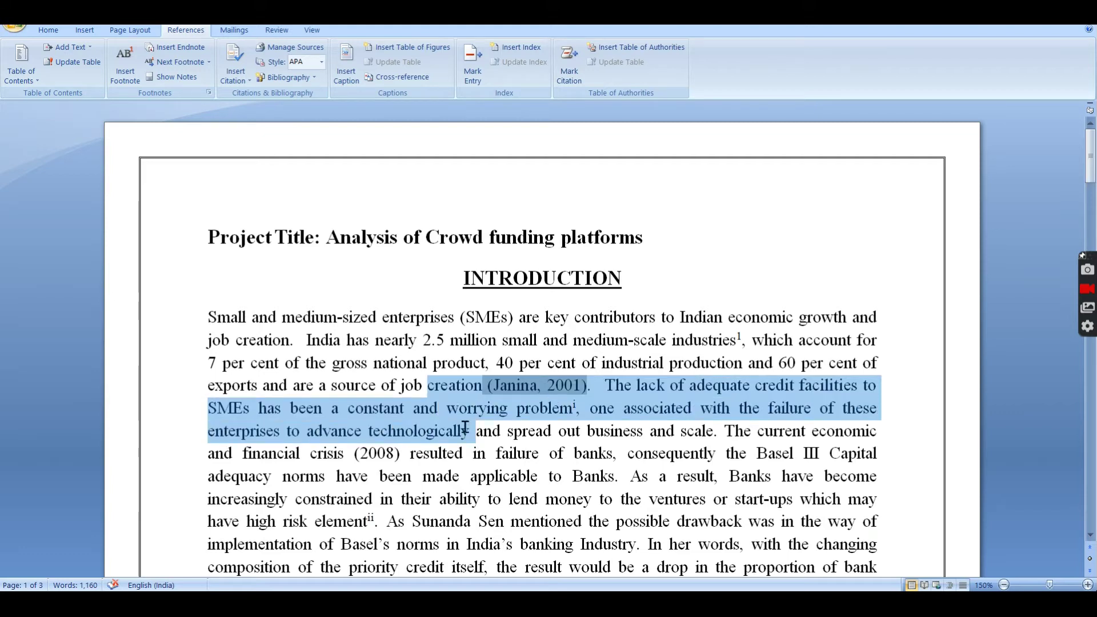
left_click(394, 390)
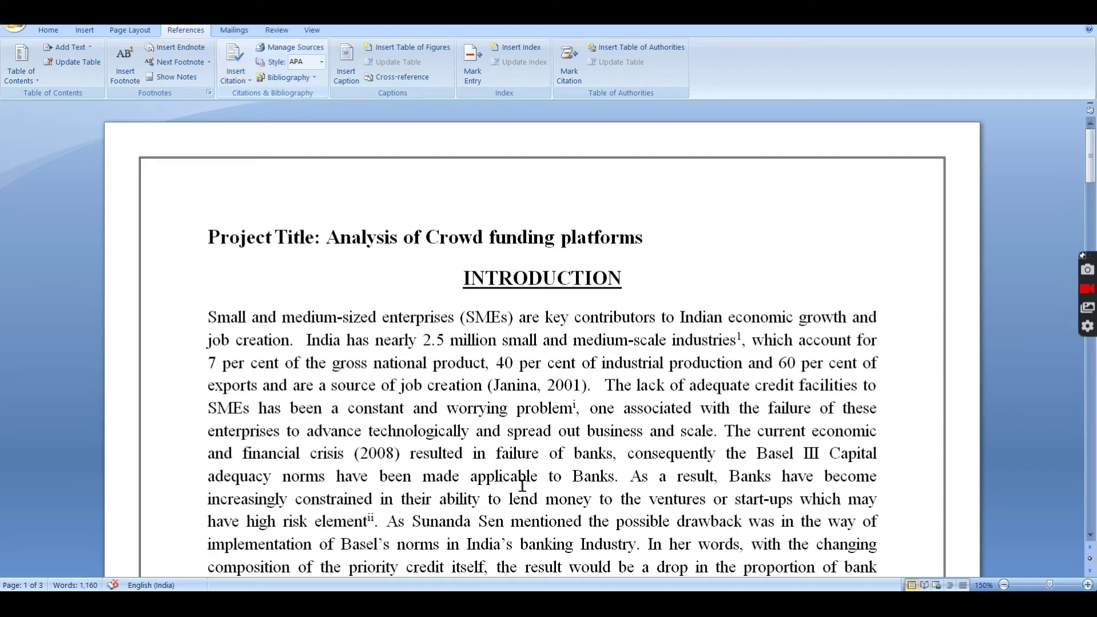
Switch to the article PDF on sector wise analysis of MSME in WPS Office and examine its title, authors, abstract and keywords
key("alt+Tab")
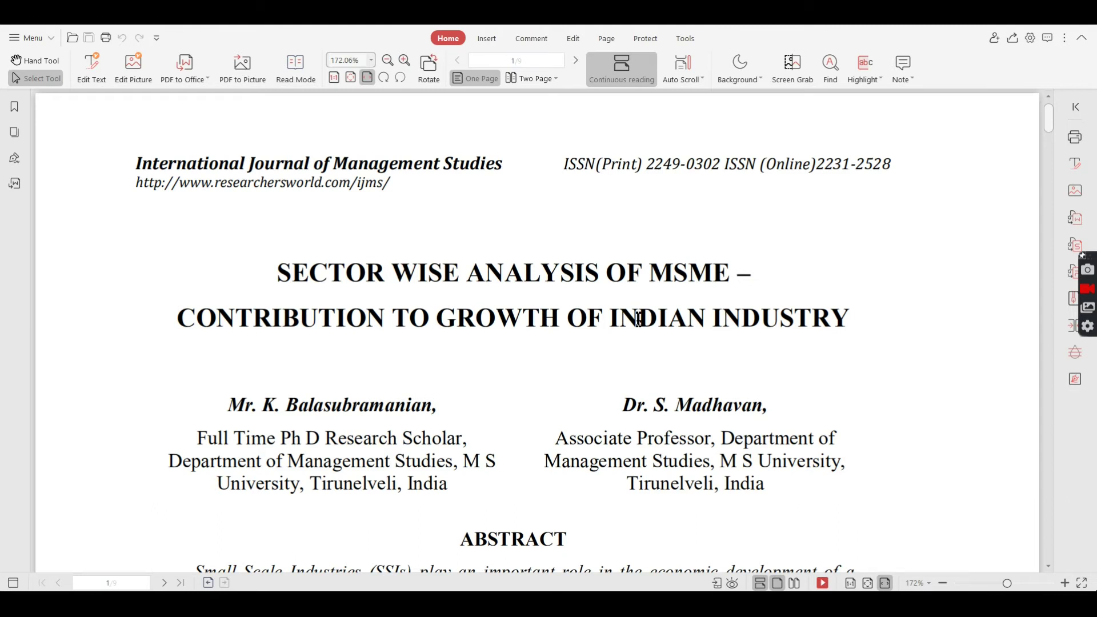
mouse_move(579, 604)
left_click(566, 489)
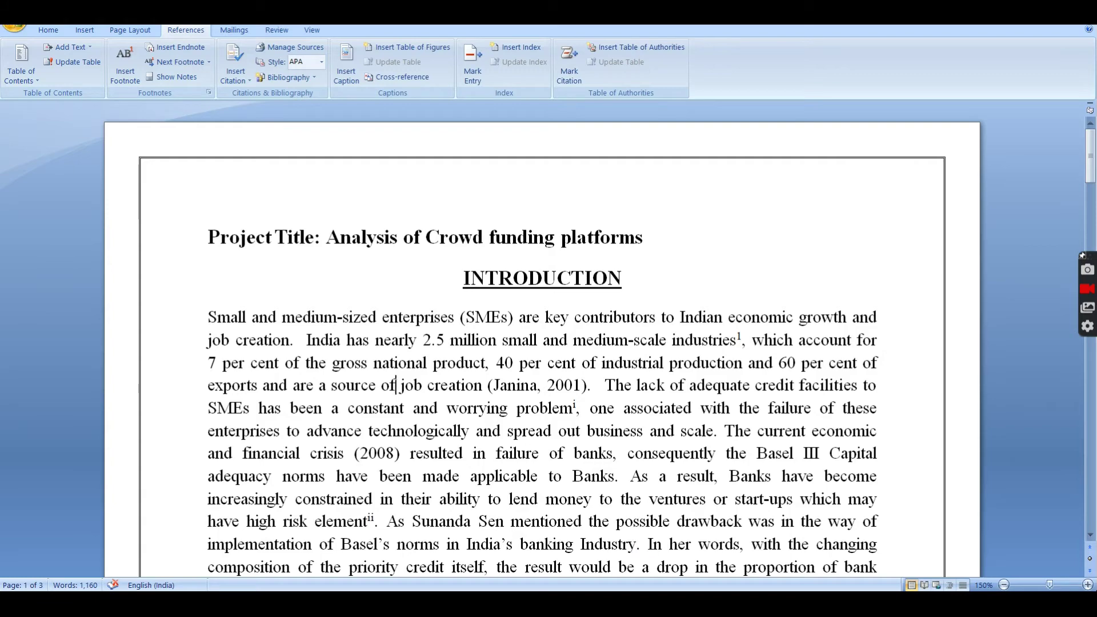
key("alt+Tab")
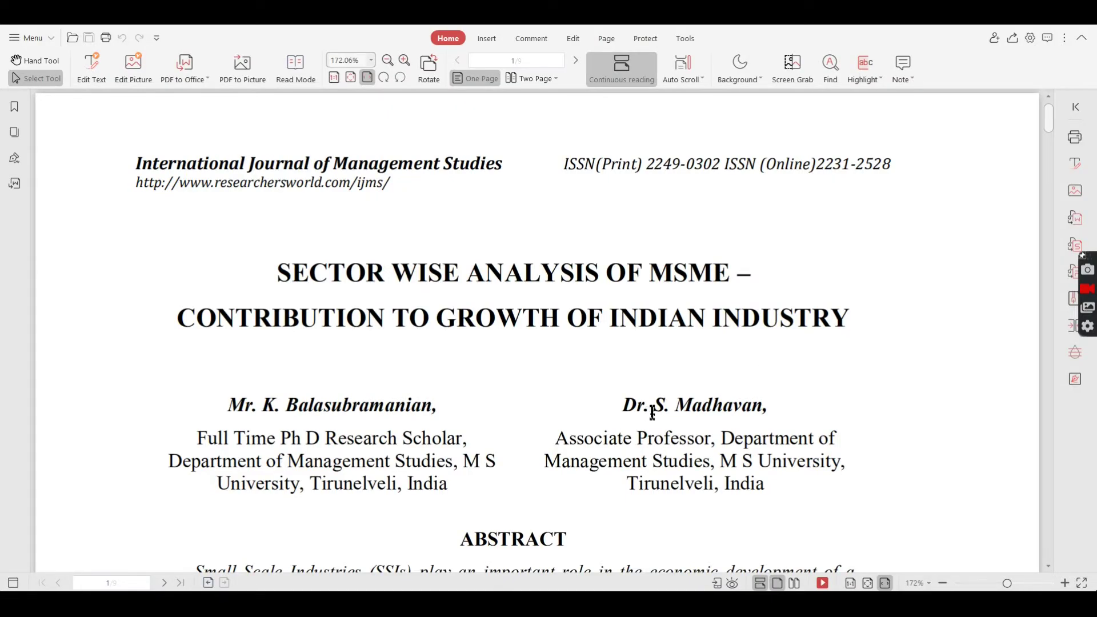
scroll(884, 357, "down", 3)
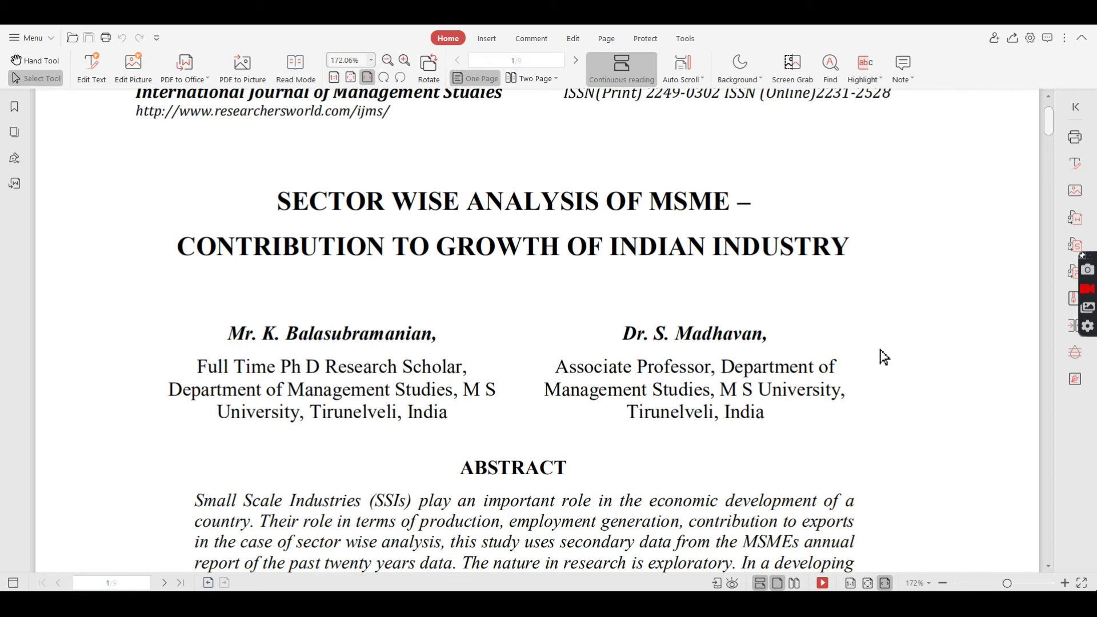
scroll(884, 357, "down", 3)
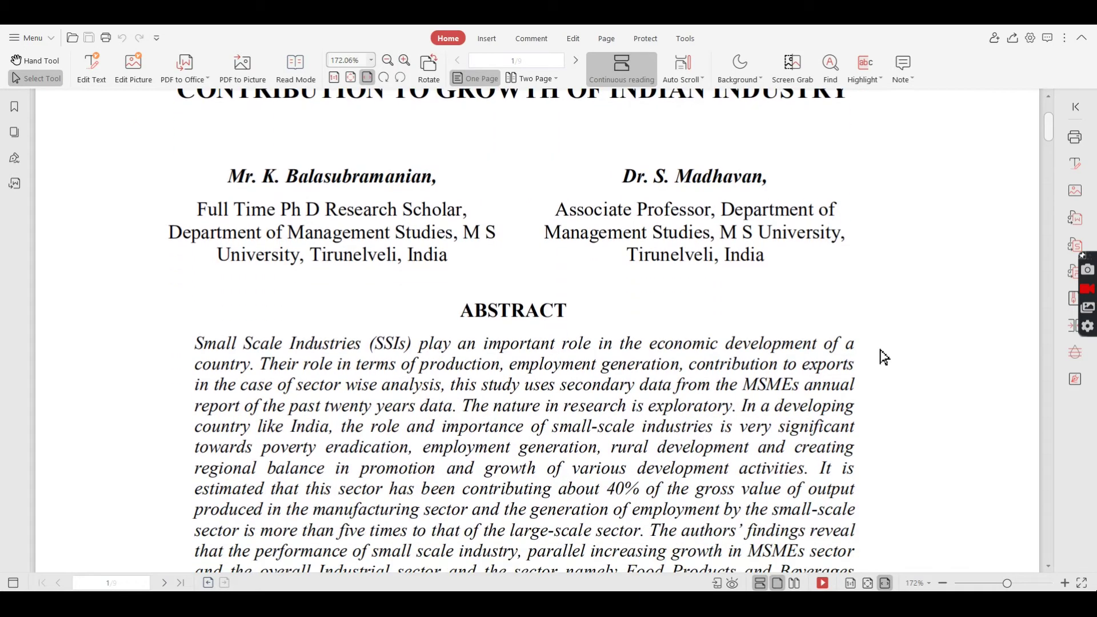
scroll(884, 357, "down", 1)
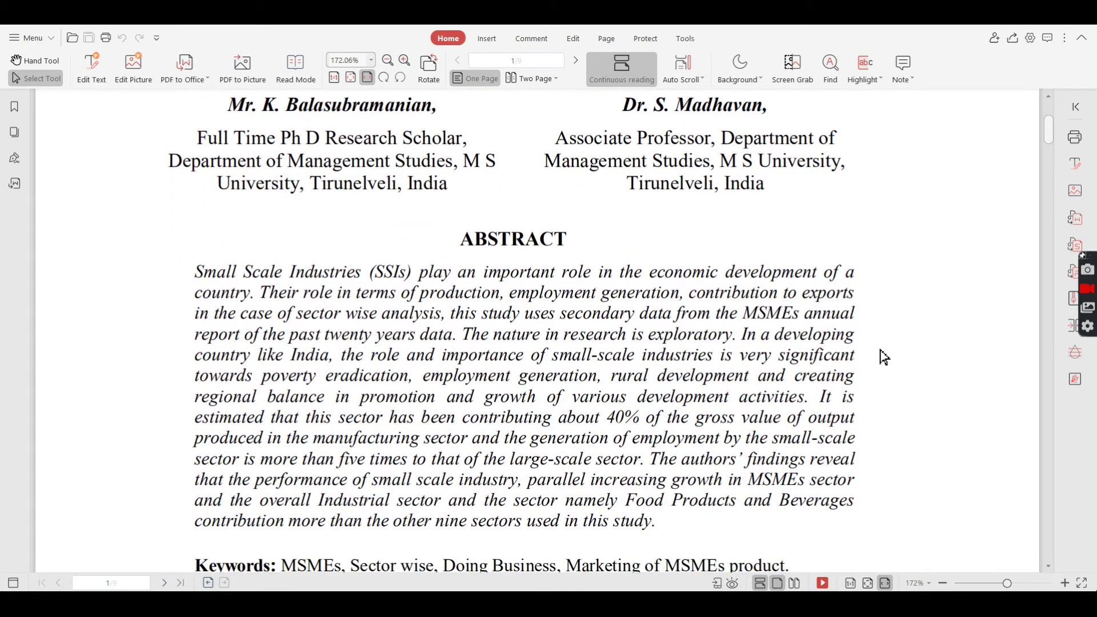
scroll(884, 357, "down", 1)
scroll(884, 357, "down", 4)
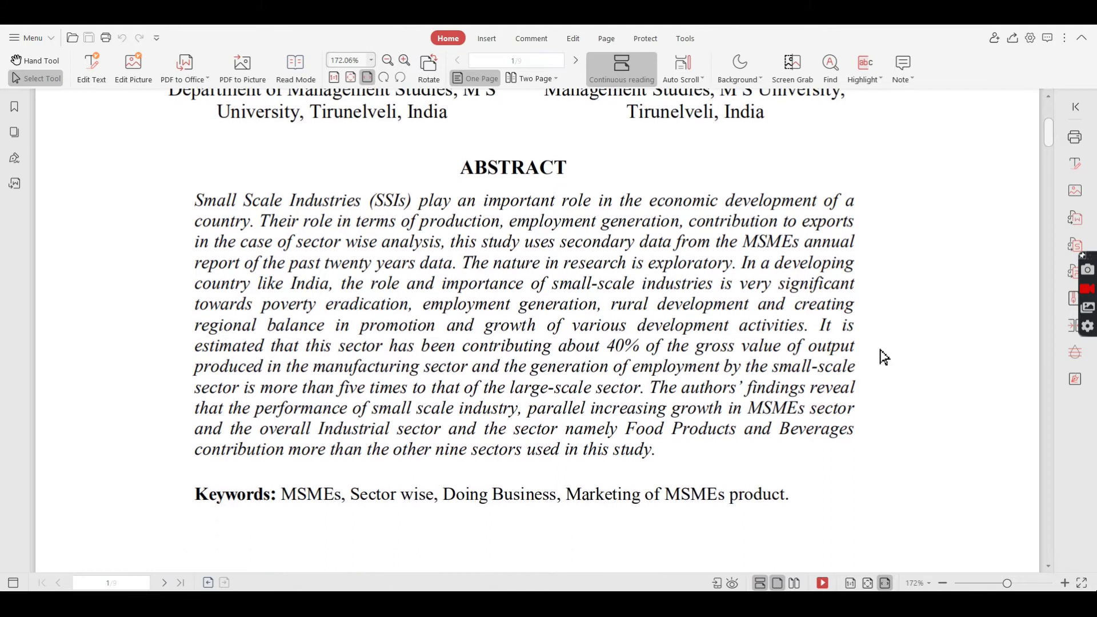
scroll(884, 357, "down", 8)
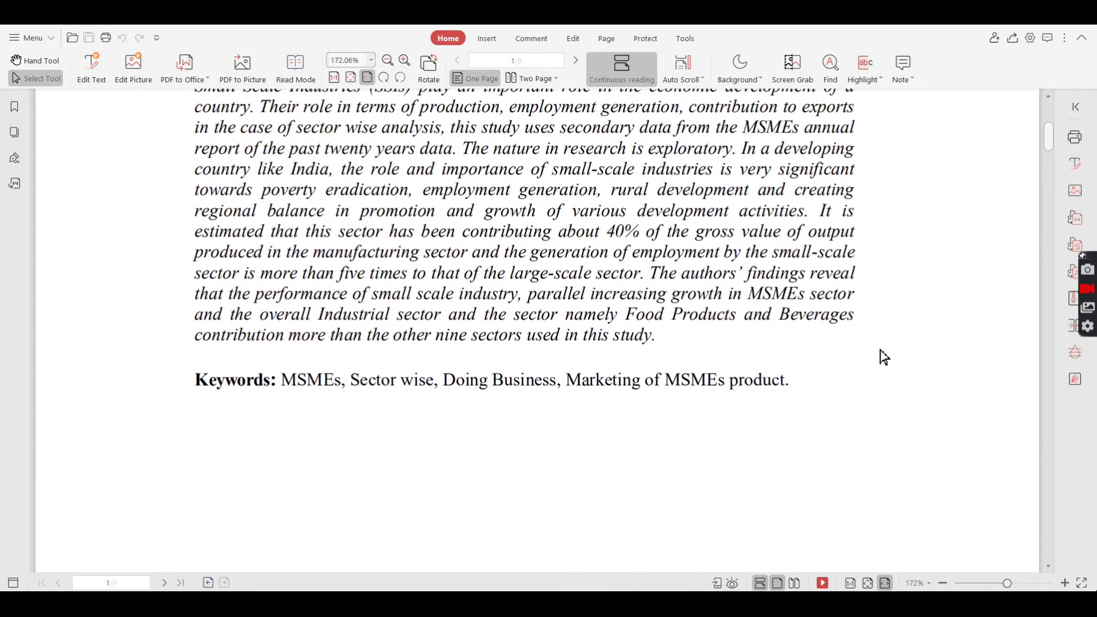
scroll(884, 357, "down", 10)
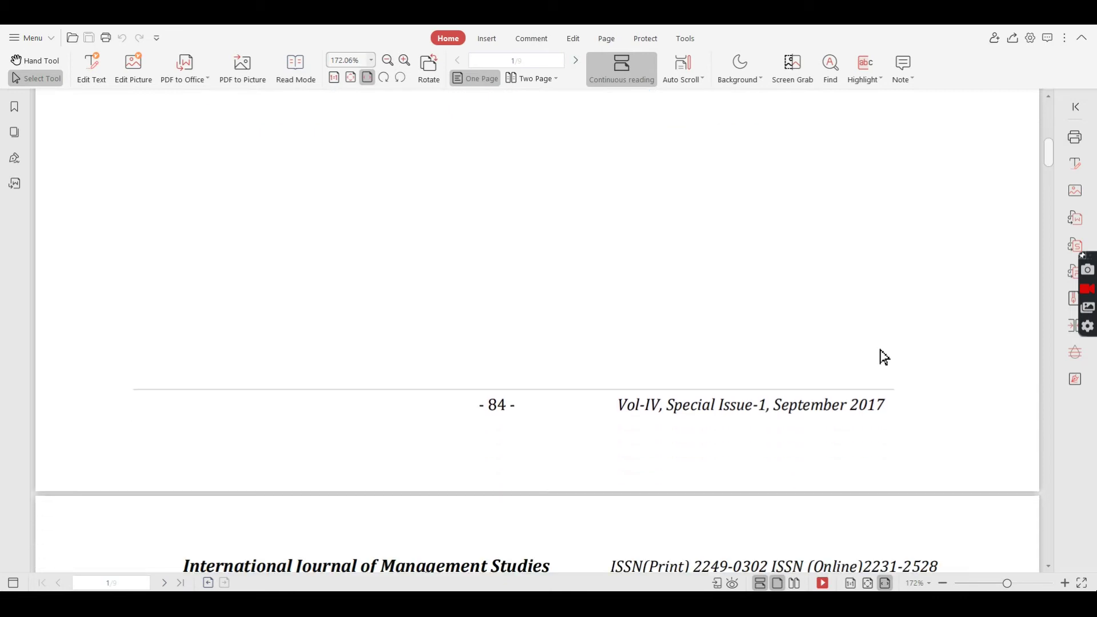
Highlight the volume, issue and date line in the footer of the article's first page
left_click_drag(615, 419, 910, 418)
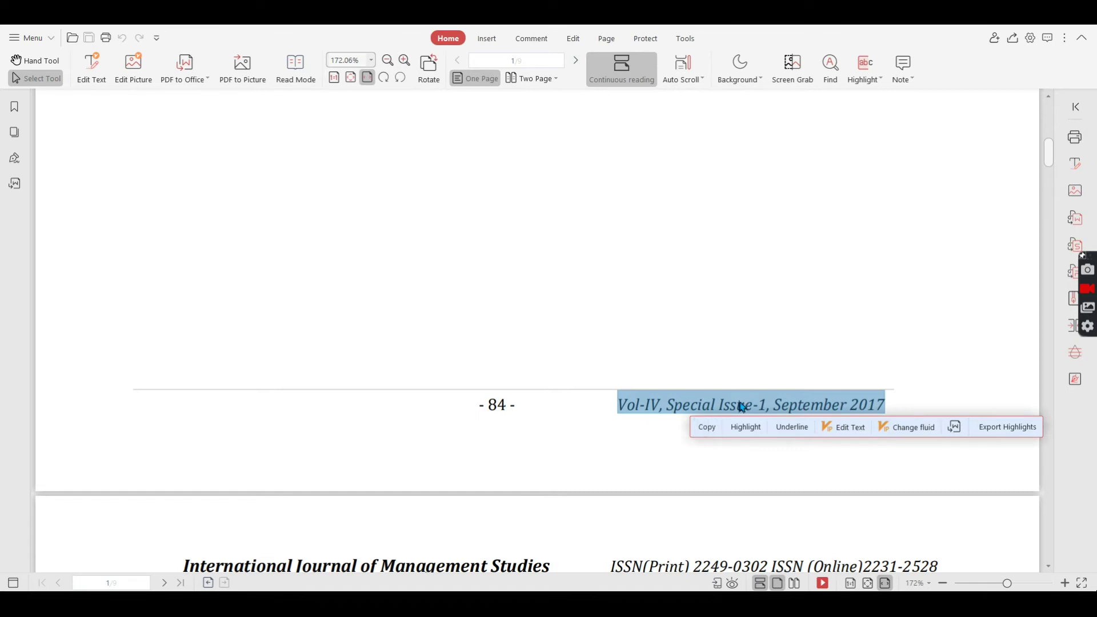
left_click(606, 480)
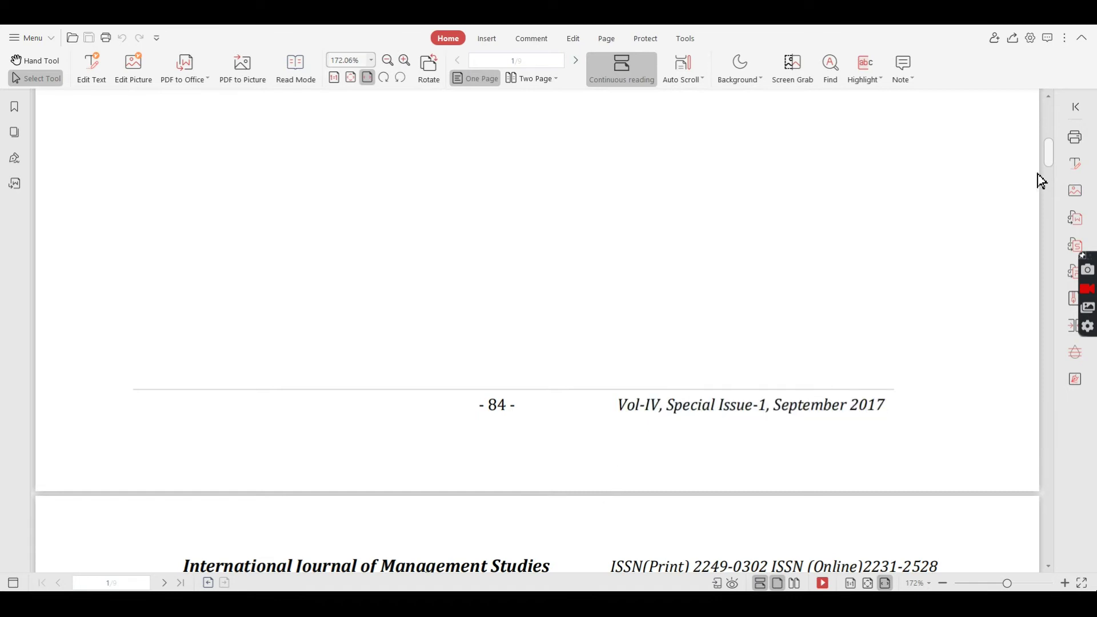
scroll(1046, 145, "up", 10)
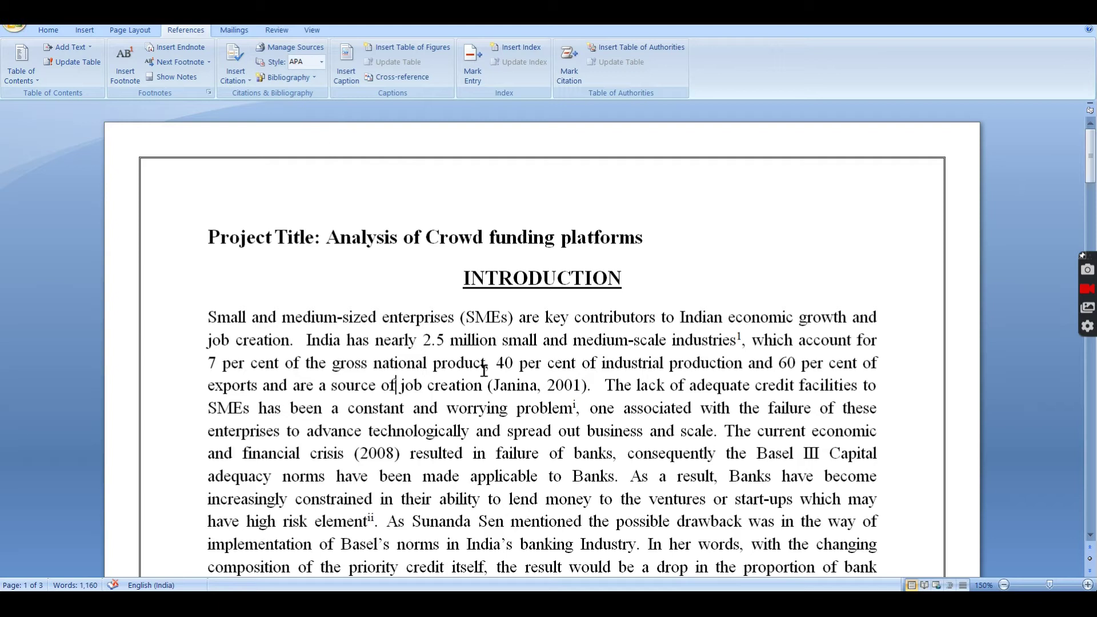
Switch back to the crowd funding document in Word and look through the bank lending paragraph down to the first footnote
left_click(636, 464)
key("Down")
key("Down")
key("Down")
key("Down")
key("Down")
key("Down")
key("Down")
key("Down")
key("Down")
key("Down")
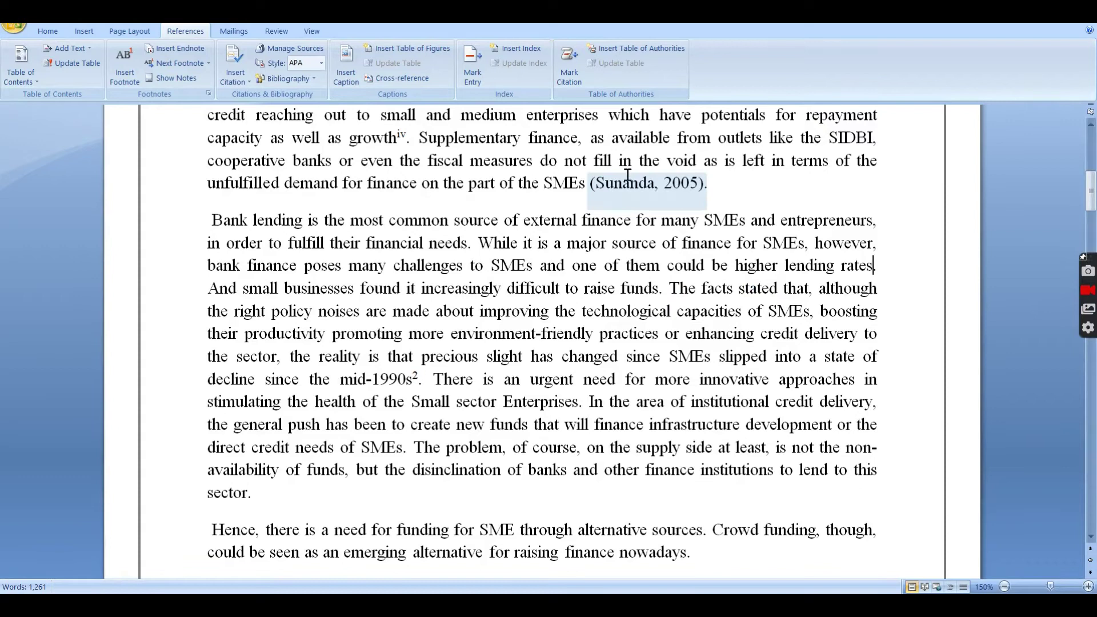
scroll(613, 260, "up", 4)
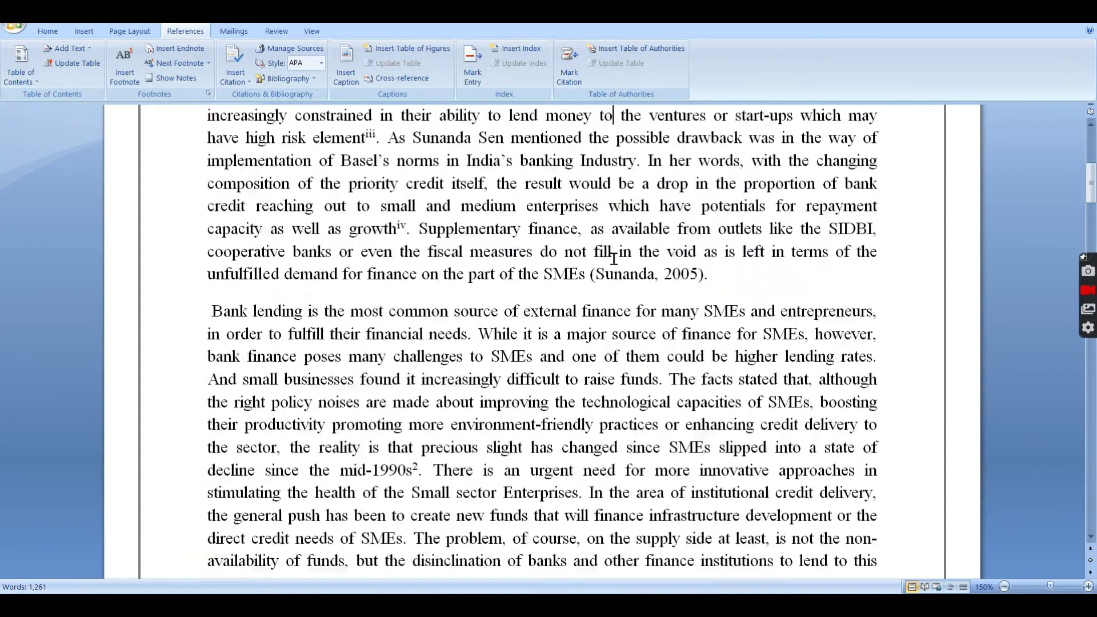
scroll(614, 259, "up", 1)
key("Down")
key("Down")
key("Down")
key("Down")
key("Down")
key("Down")
key("Down")
key("Down")
key("Down")
key("Down")
key("Down")
key("Down")
key("Down")
key("Down")
key("Down")
key("Down")
key("Down")
key("Down")
key("Down")
key("Down")
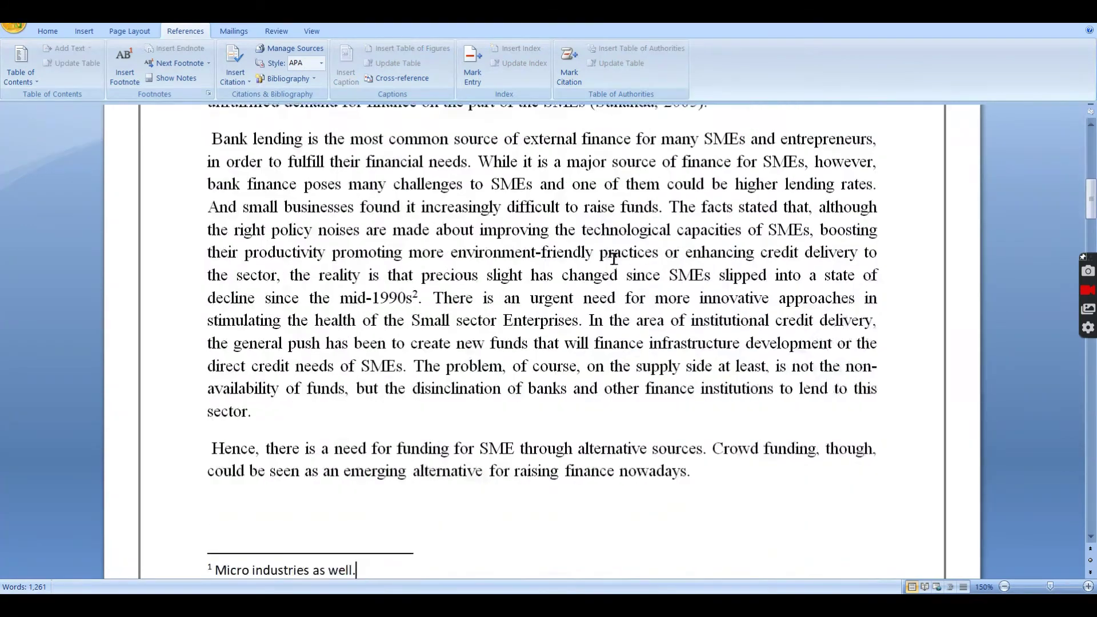
key("Down")
key("Up")
key("Up")
key("Up")
key("Up")
key("Up")
key("Up")
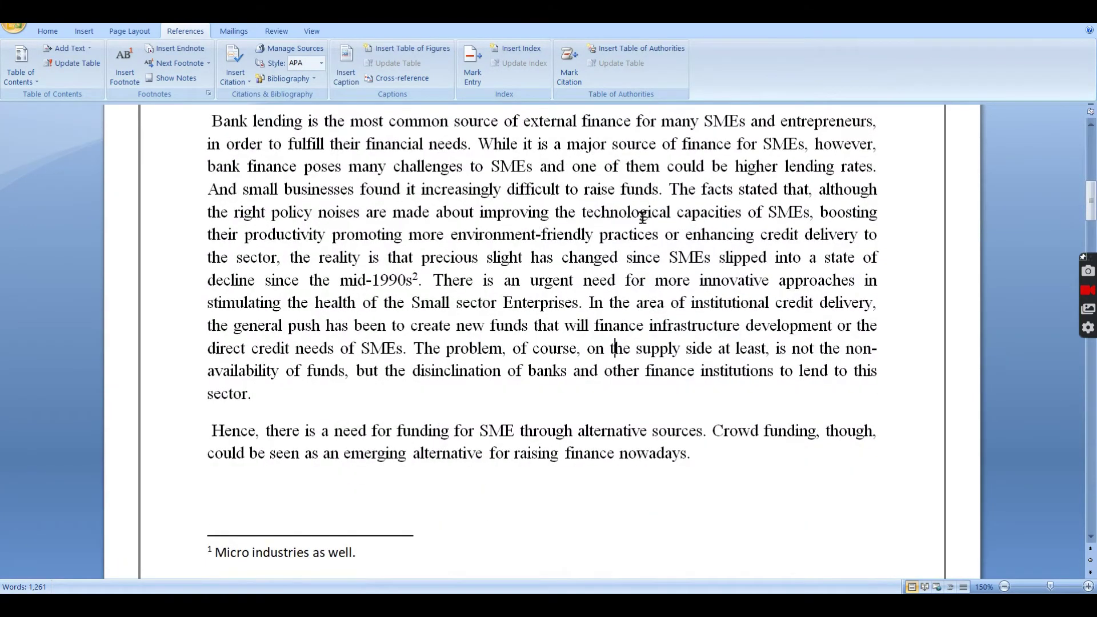
Highlight the sentence beginning "While it is a major source of finance" and place the cursor after "higher lending rates"
left_click(874, 168)
left_click(485, 144)
left_click_drag(485, 145, 865, 172)
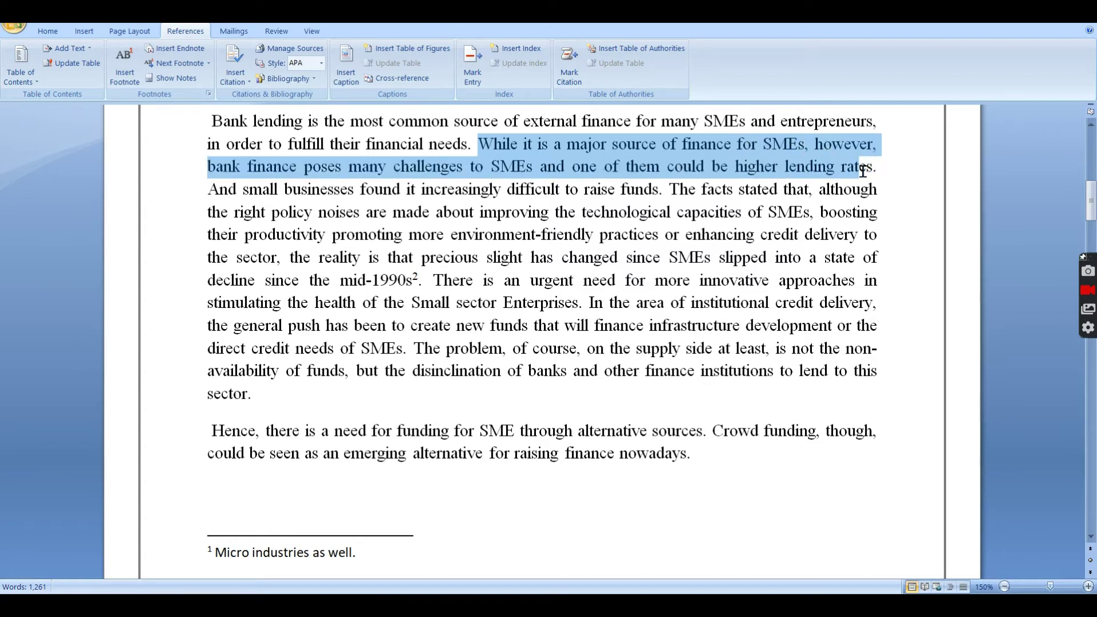
left_click_drag(864, 172, 878, 172)
left_click(879, 173)
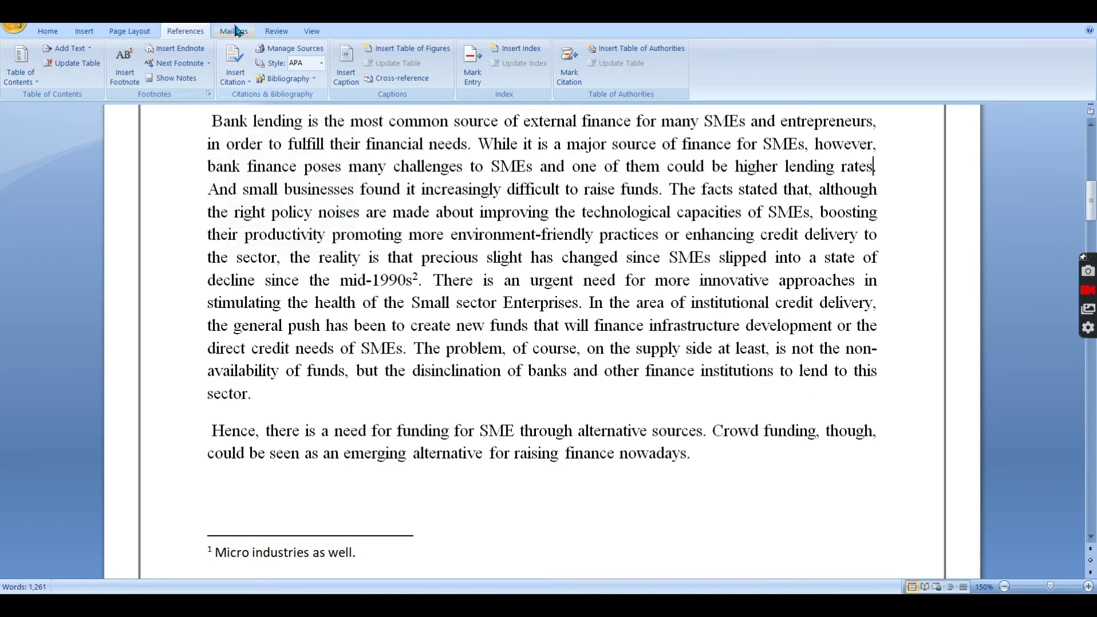
Start a new source for a citation there, keep Journal Article as the source type and show all bibliography fields
left_click(245, 85)
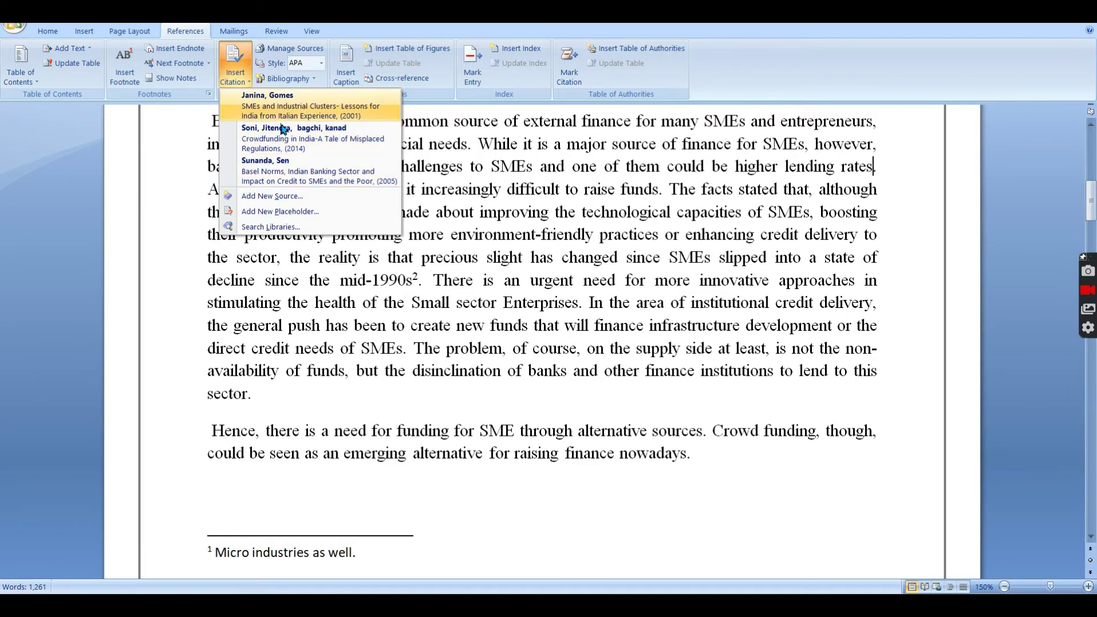
left_click(302, 202)
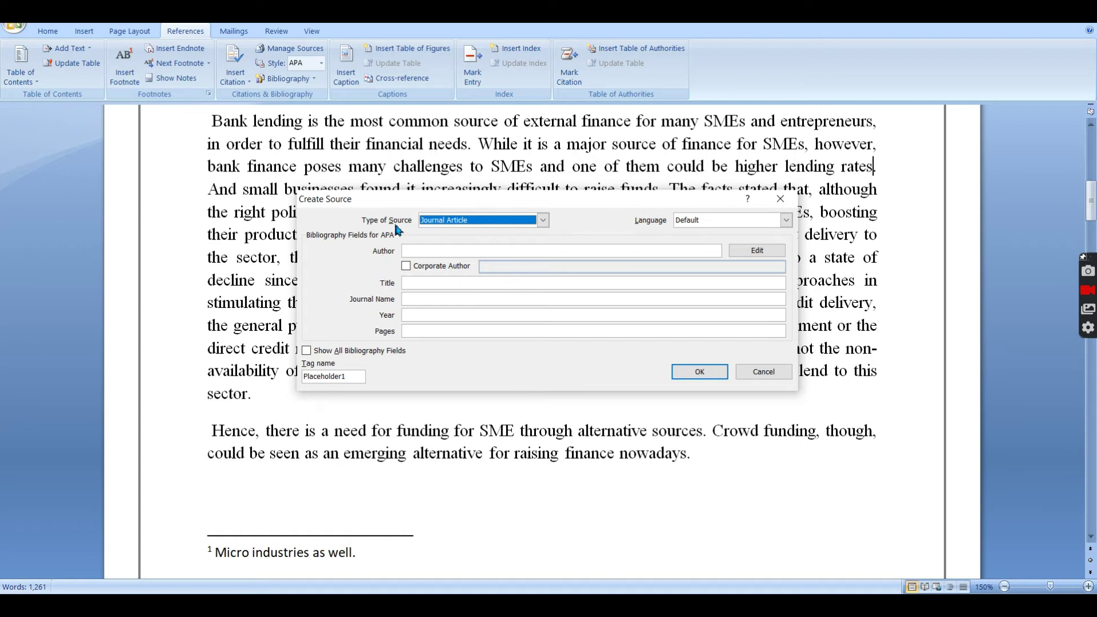
left_click(543, 221)
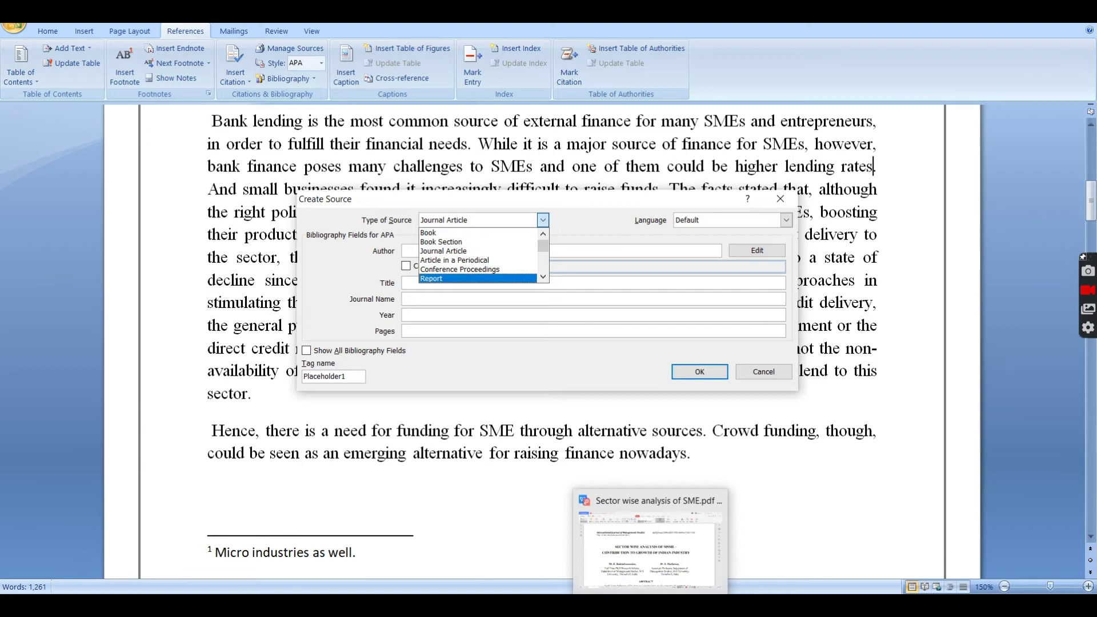
left_click(636, 555)
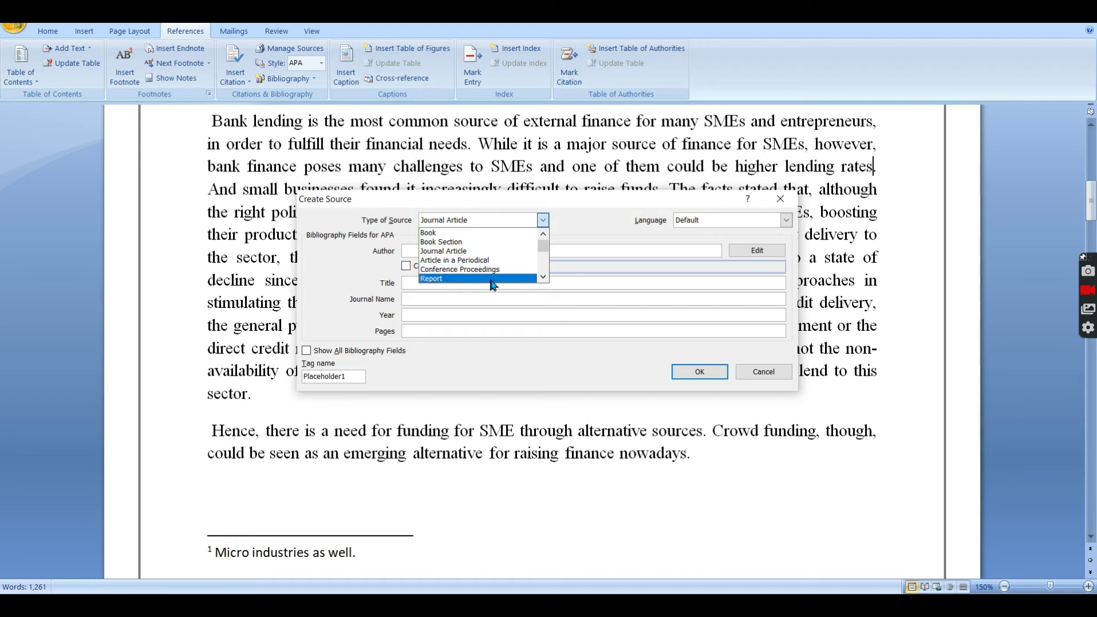
left_click(595, 215)
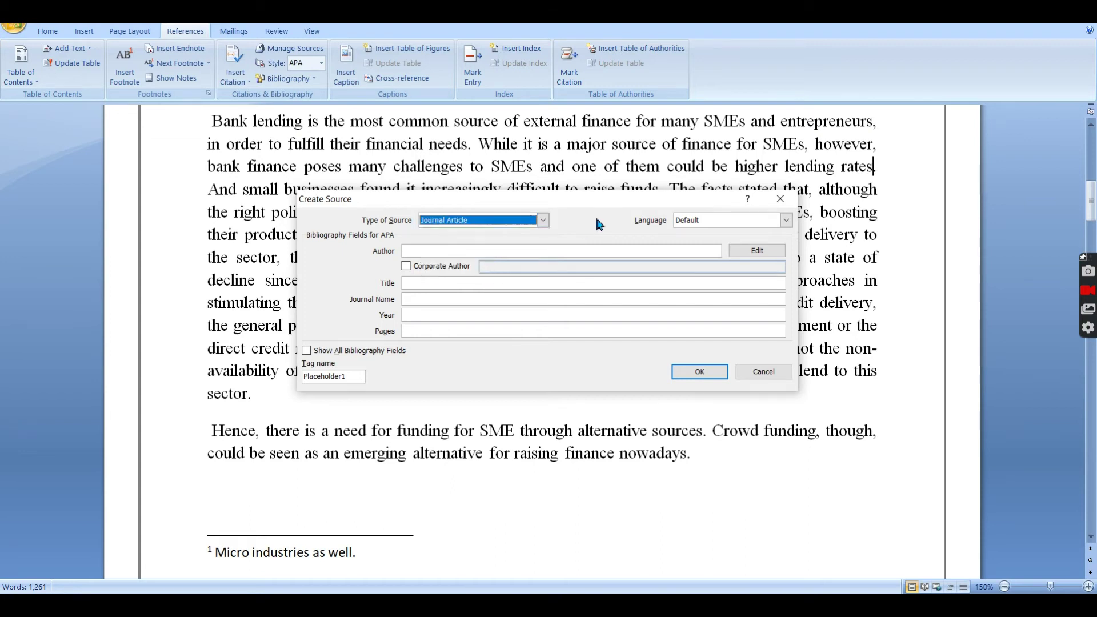
left_click(422, 252)
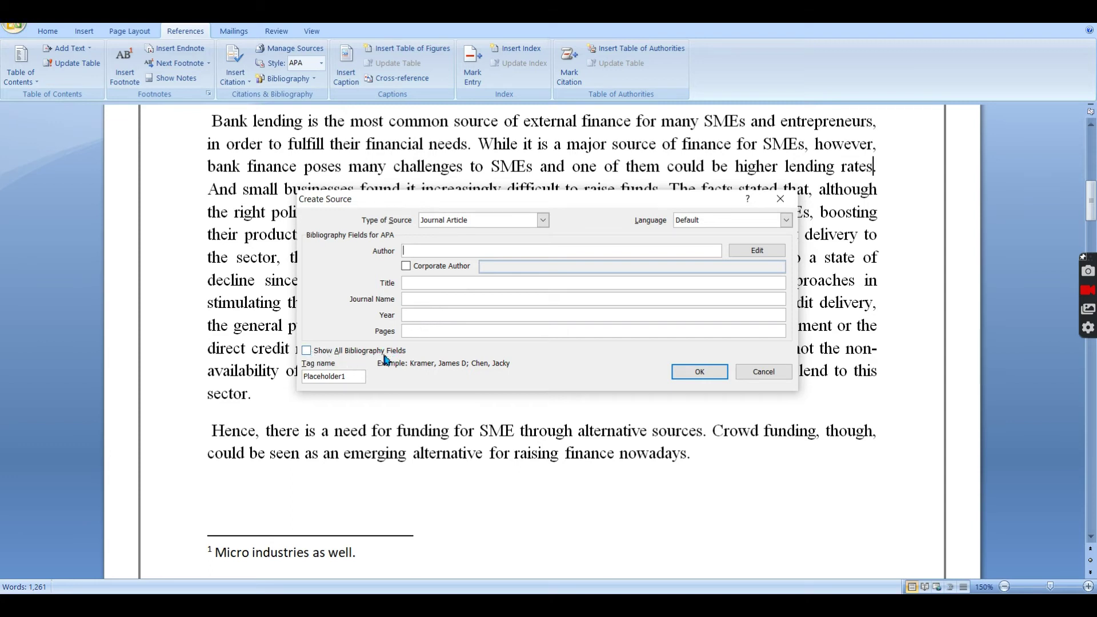
left_click(306, 352)
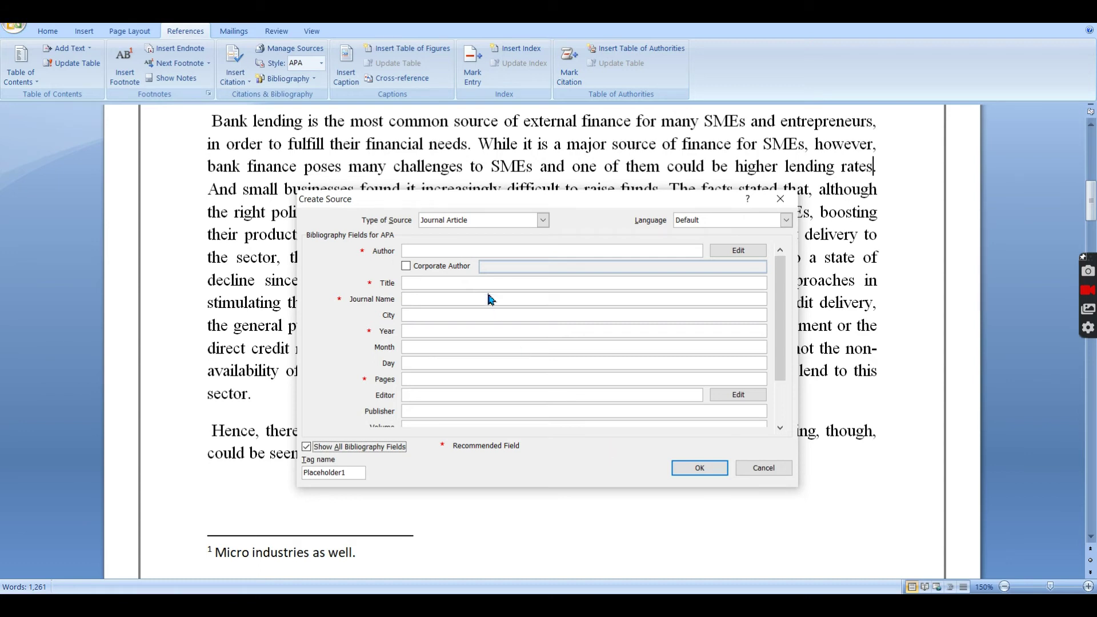
Check the first author's name in the article PDF in WPS Office, and return to the new source's Author field in Word
left_click(656, 593)
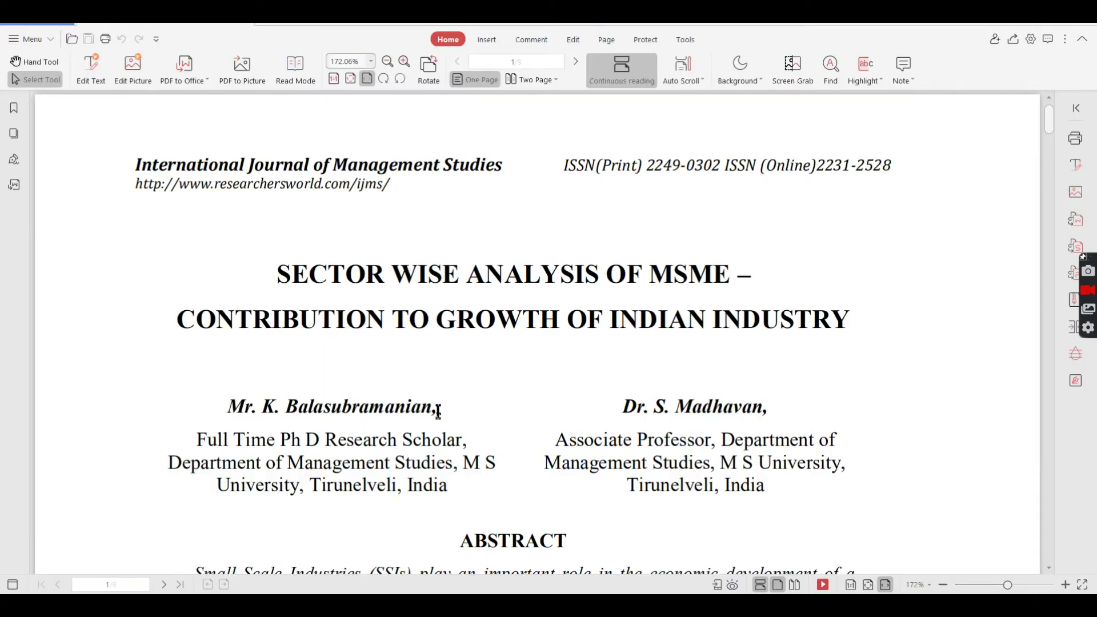
left_click_drag(441, 412, 227, 406)
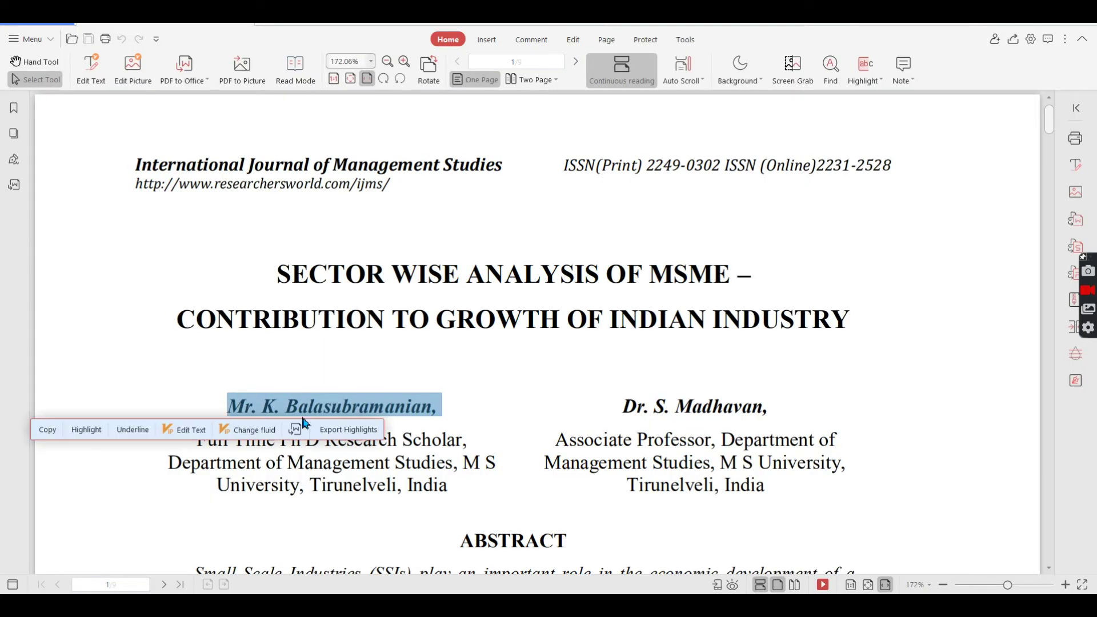
left_click(543, 426)
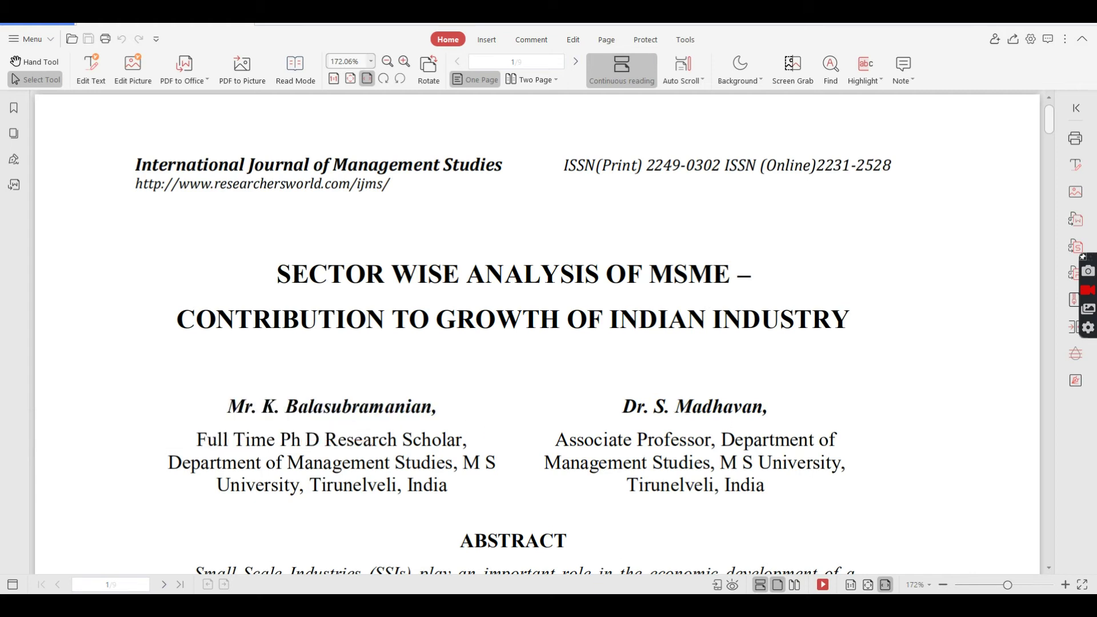
mouse_move(650, 606)
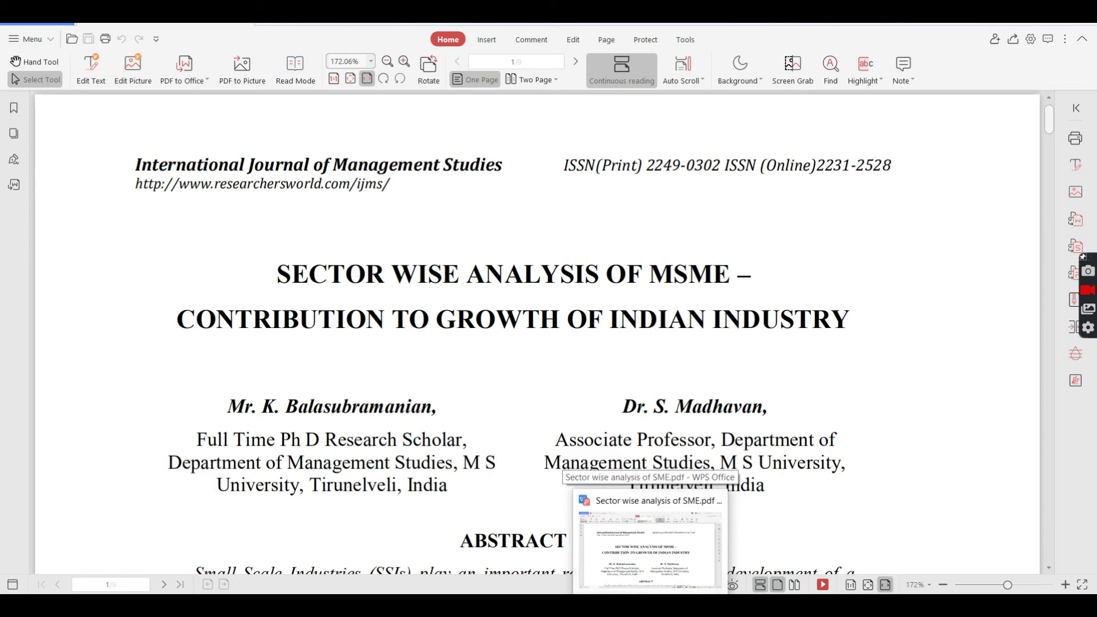
left_click(646, 605)
left_click(448, 252)
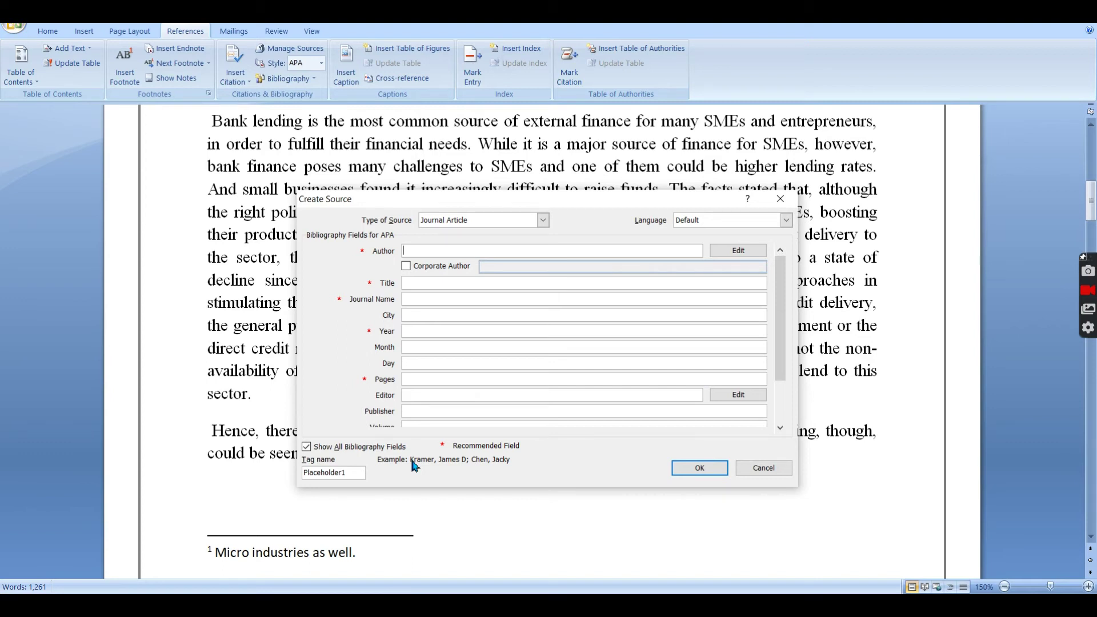
Enter both article authors as the new source's authors, each as surname and initial, separated by a semicolon
left_click(416, 254)
type("Subraman")
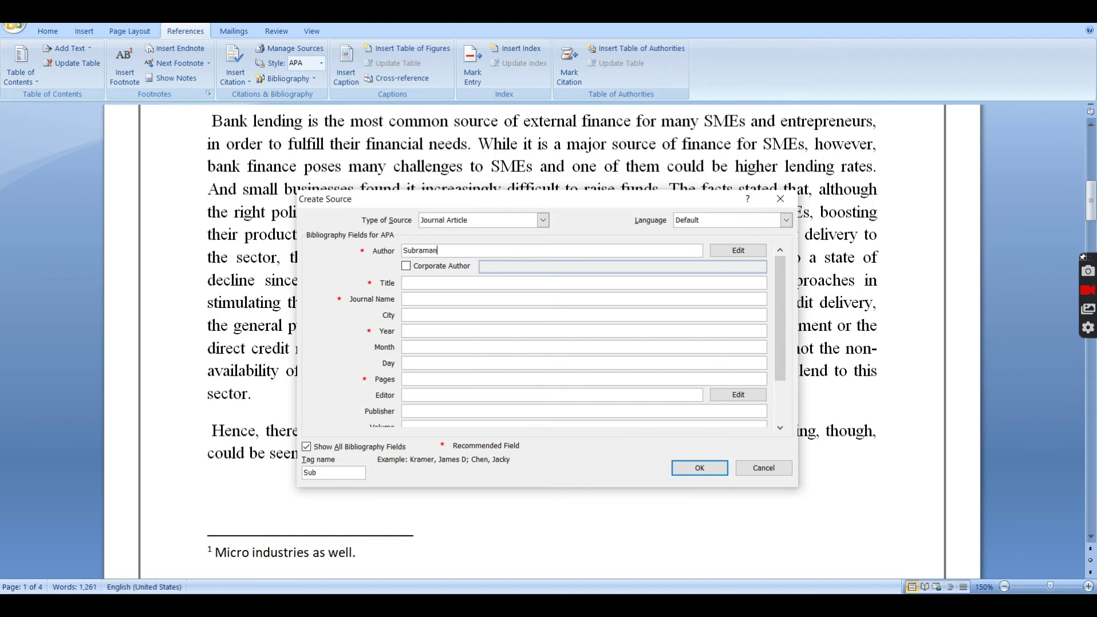
type("ian, K.; Madhavan, R.")
Check the article's title in the PDF in WPS Office and enter "Sector Wise Analysis of MSMEs" as the source's title in Word
left_click(421, 284)
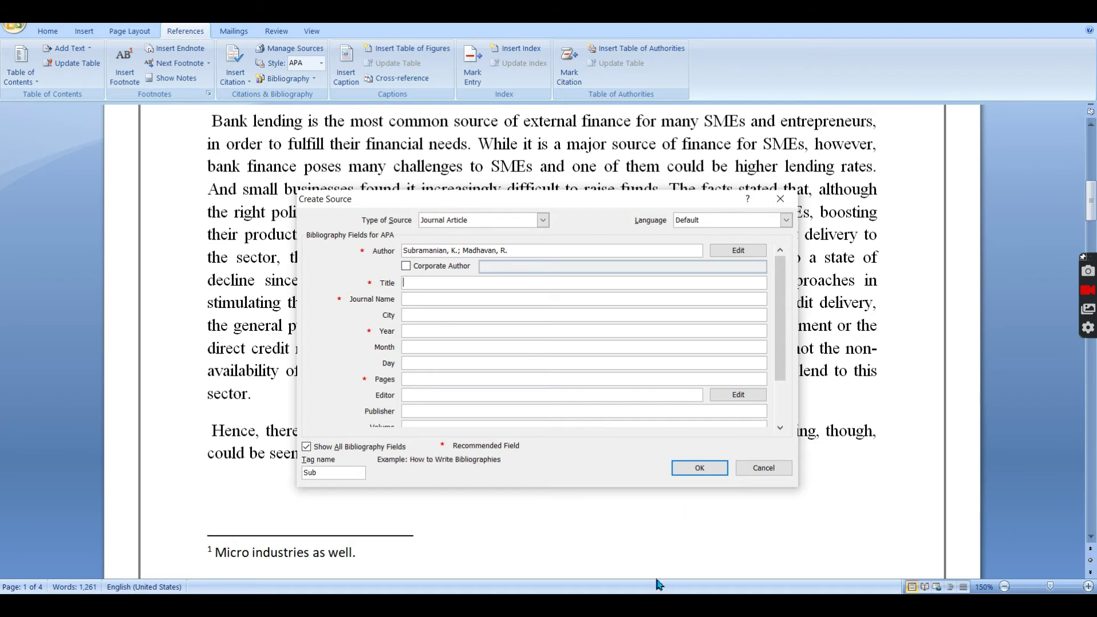
left_click(659, 608)
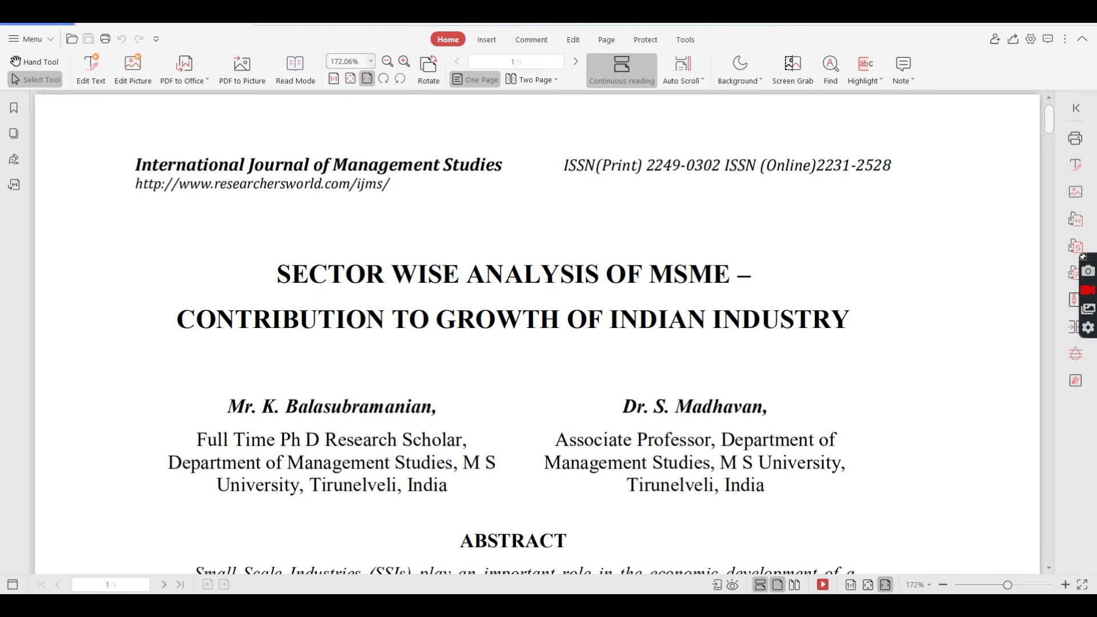
key("alt+Tab")
type("Se")
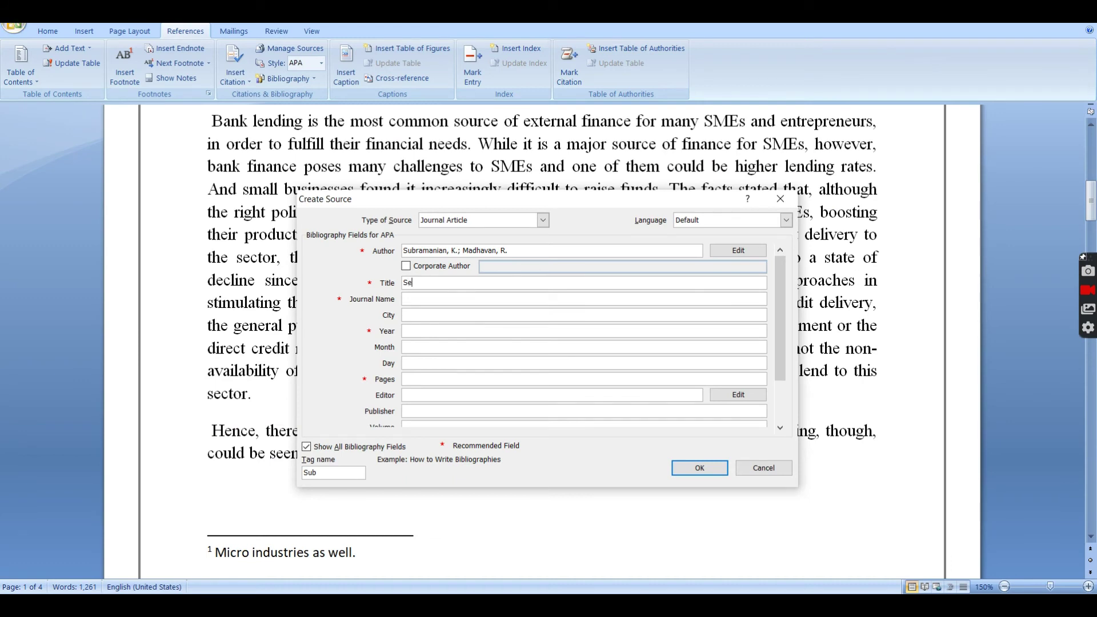
type("ctor Wise Analysis of MSMEs")
Check the journal's name in the PDF in WPS Office and enter "International Journal of Management Studies" as the source's journal name in Word
left_click(410, 299)
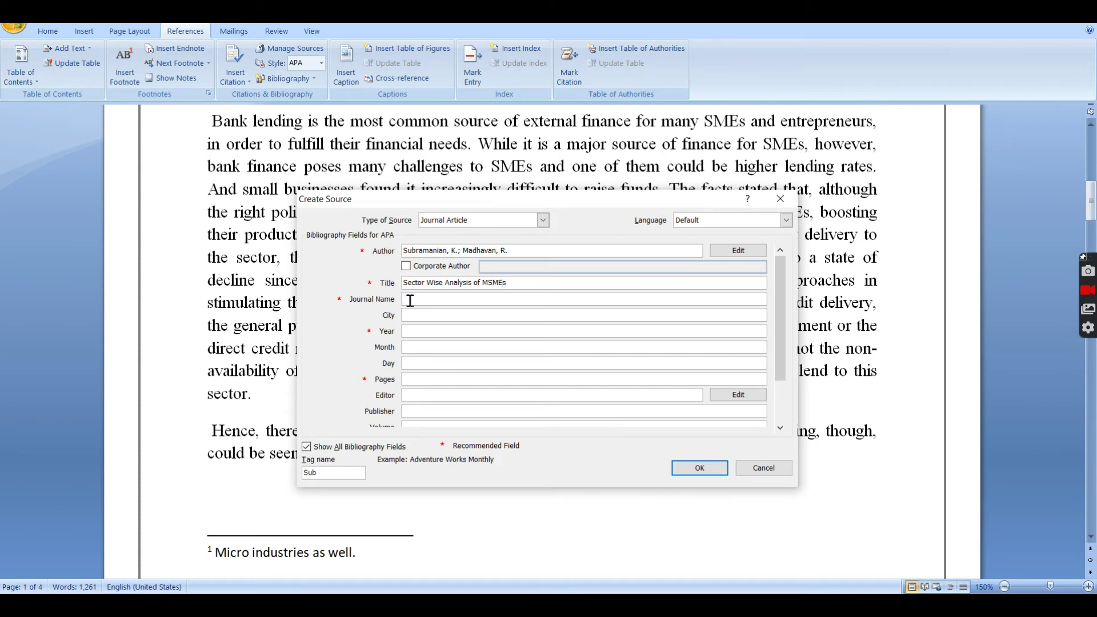
key("alt+Tab")
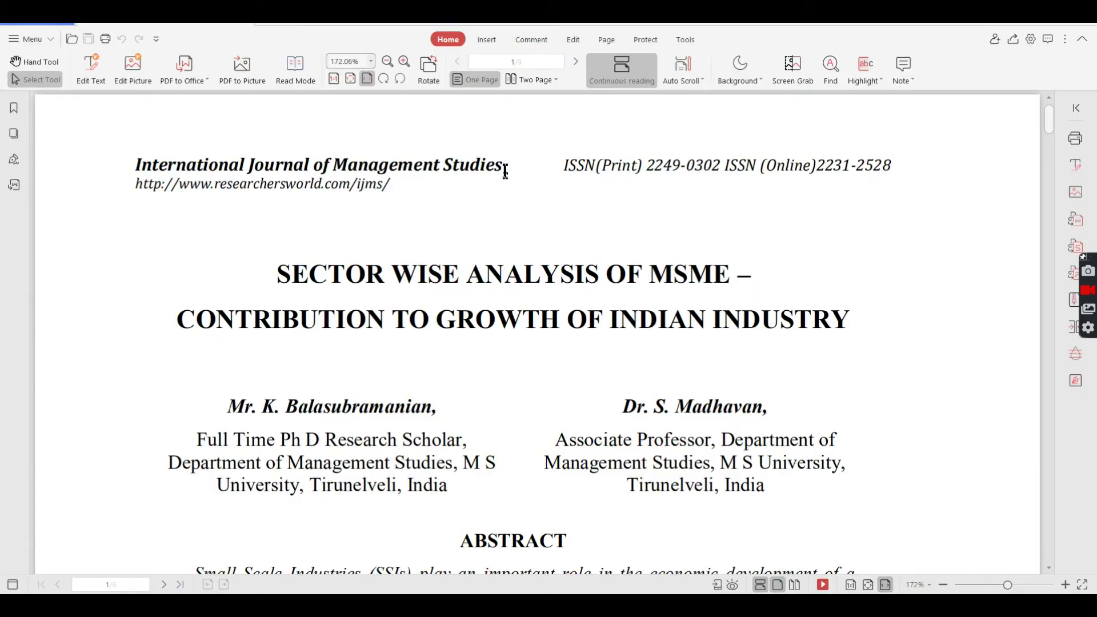
key("alt+Tab")
type("O")
key("BackSpace")
type("In")
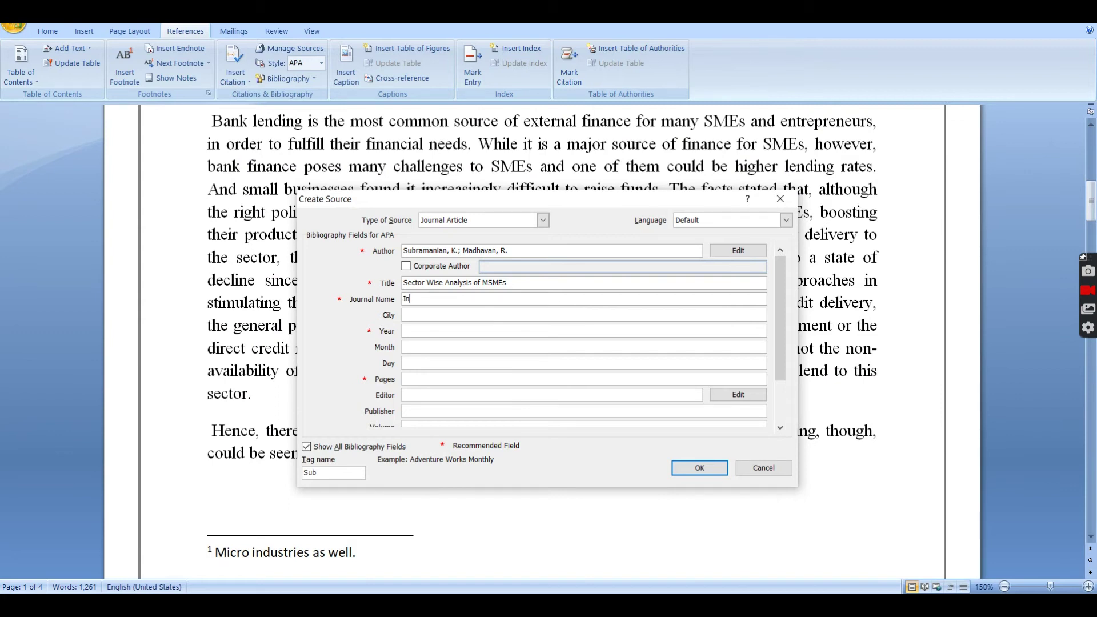
type("ternational Journal of Management S")
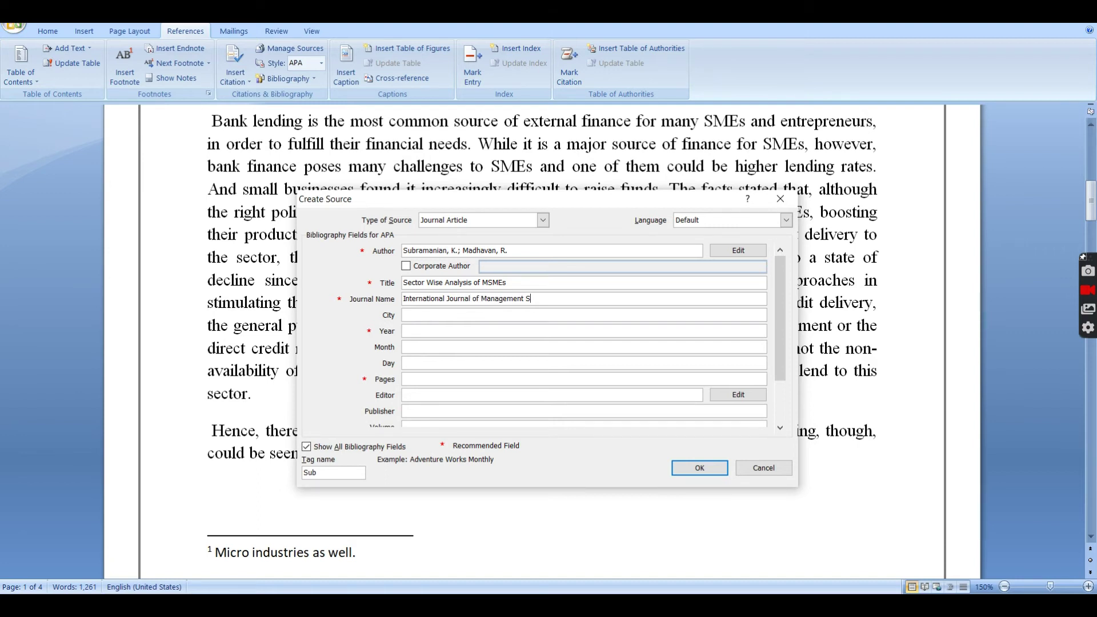
type("tudies")
Leave the source's city empty and set its year to 2017
left_click(453, 318)
left_click(421, 331)
type("2017")
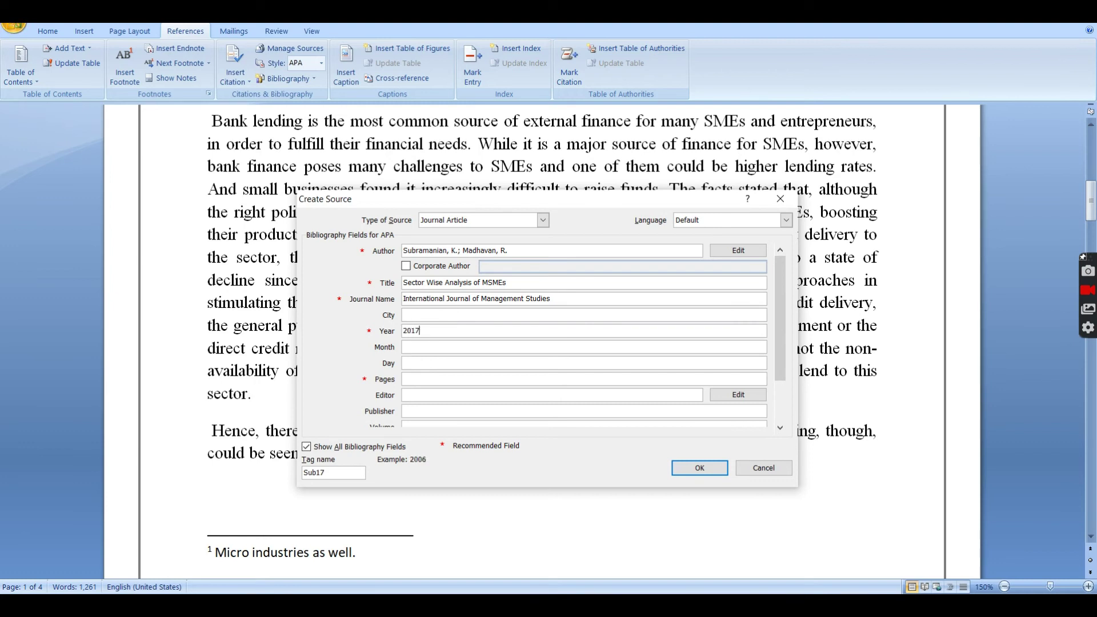
Highlight the volume and date line in the first page's footer of the PDF, and set the source's month to September in Word
key("alt+Tab")
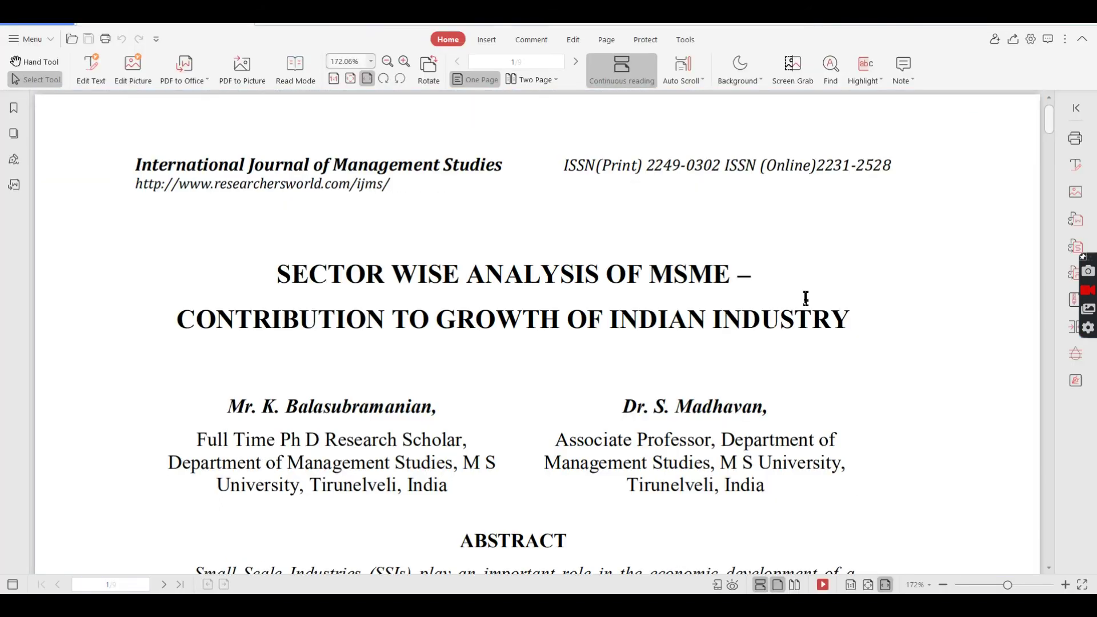
left_click_drag(1049, 119, 1051, 159)
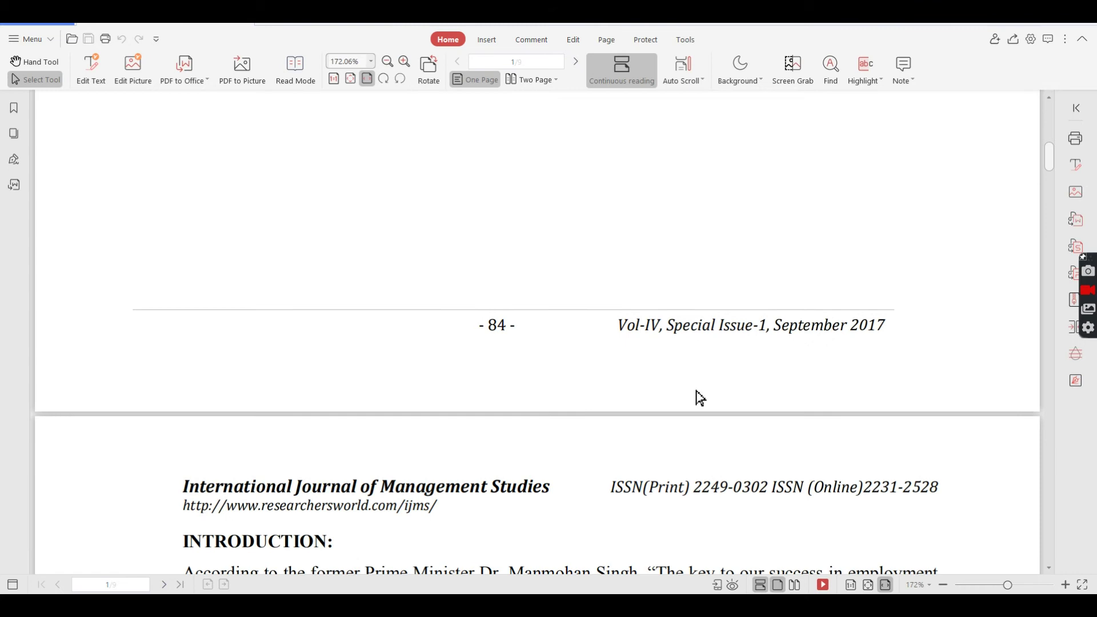
left_click_drag(738, 331, 614, 329)
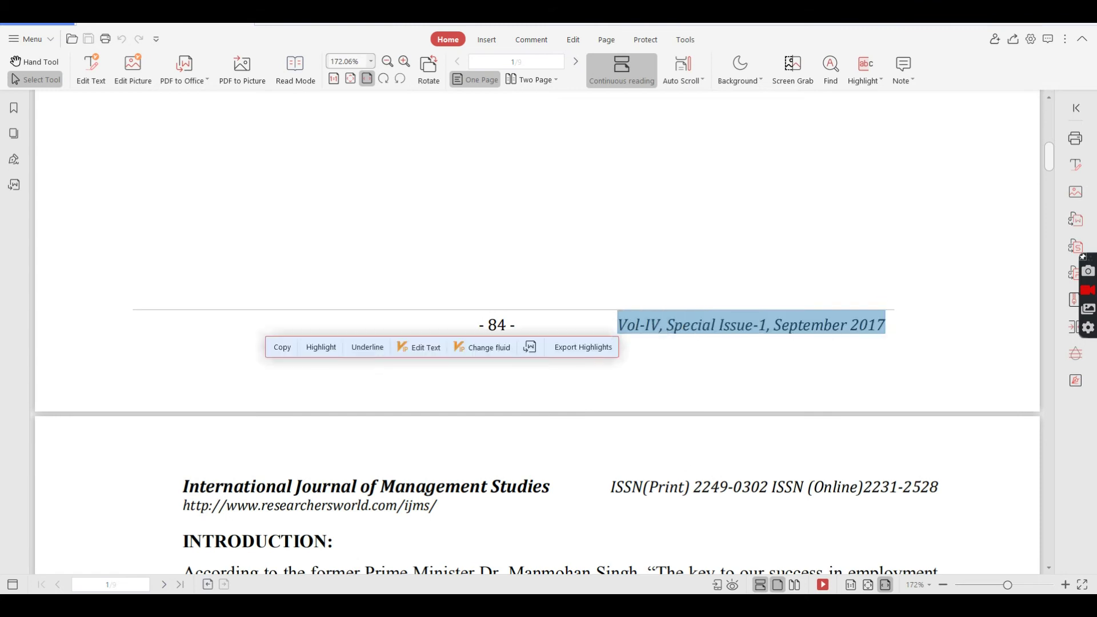
left_click(649, 607)
left_click(448, 347)
type("Septemnb")
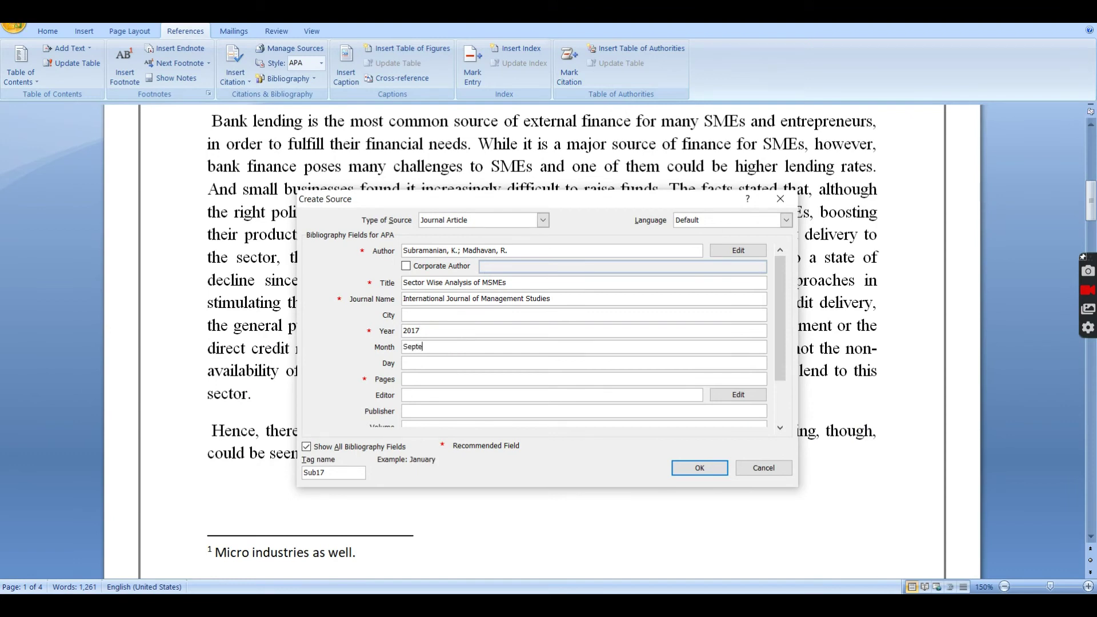
key("BackSpace")
key("BackSpace")
type("ber")
Set the source's pages to 84-92 and check the page range toward the end of the article PDF in WPS Office
left_click(434, 383)
type("84-92")
left_click(672, 588)
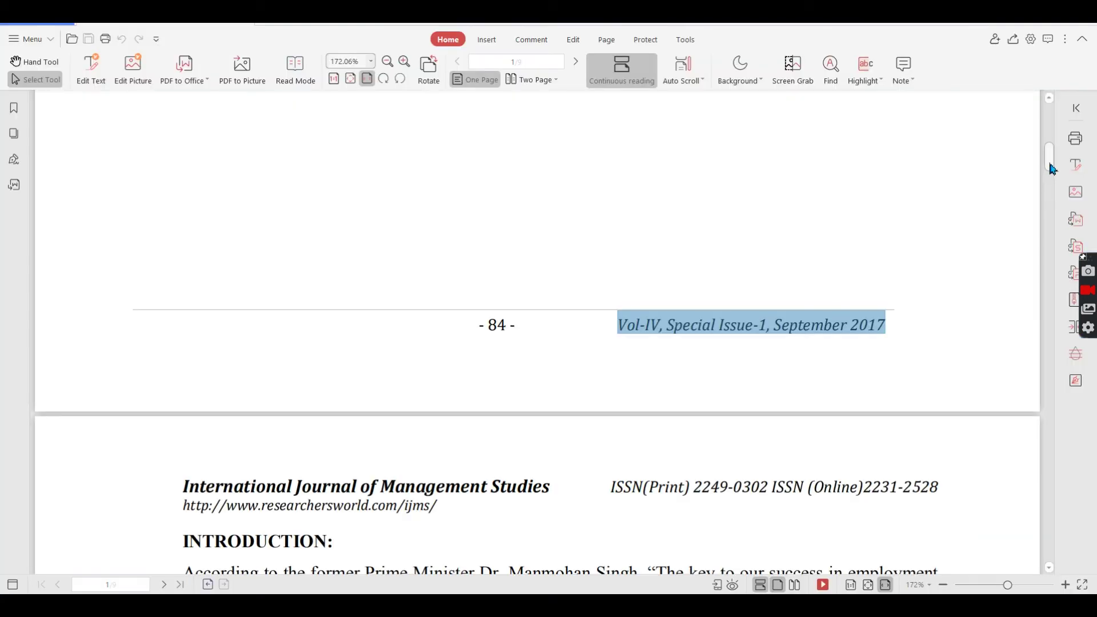
scroll(1051, 165, "down", 1)
left_click_drag(1054, 169, 1051, 553)
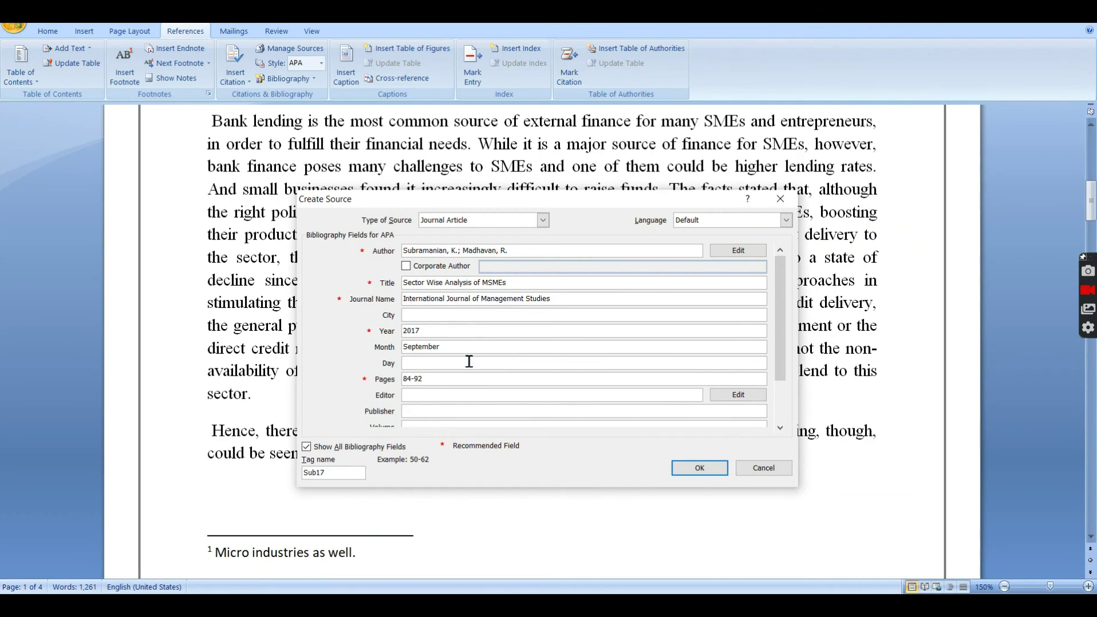
Set the source's issue to IV and its volume to 1 in Word, and save the source to insert the citation
left_click(432, 395)
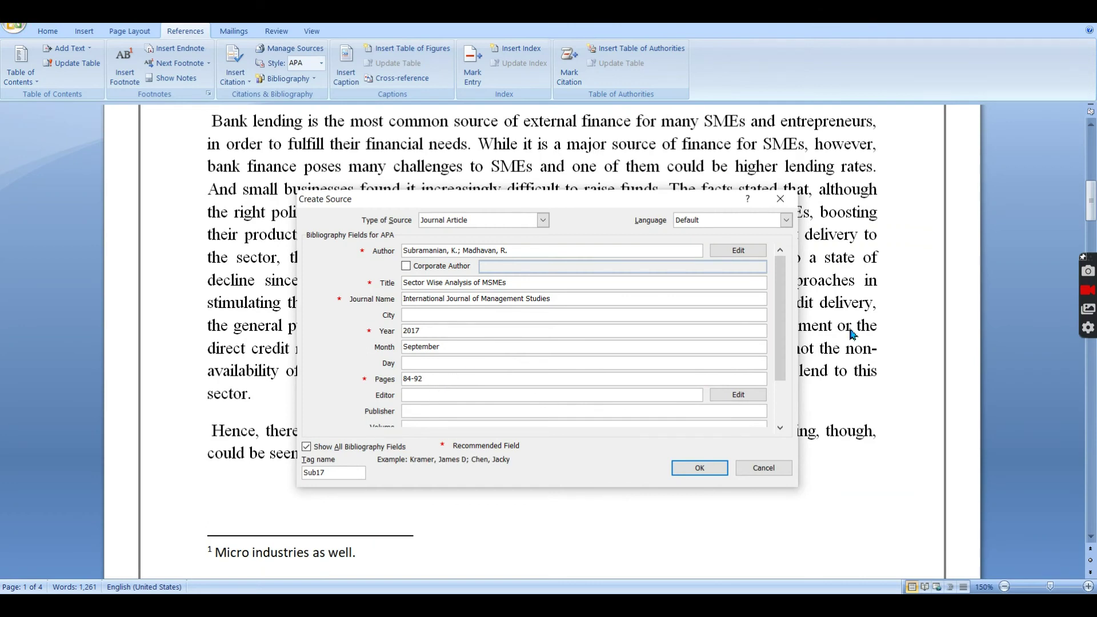
left_click_drag(780, 332, 780, 373)
type("IV")
left_click(411, 395)
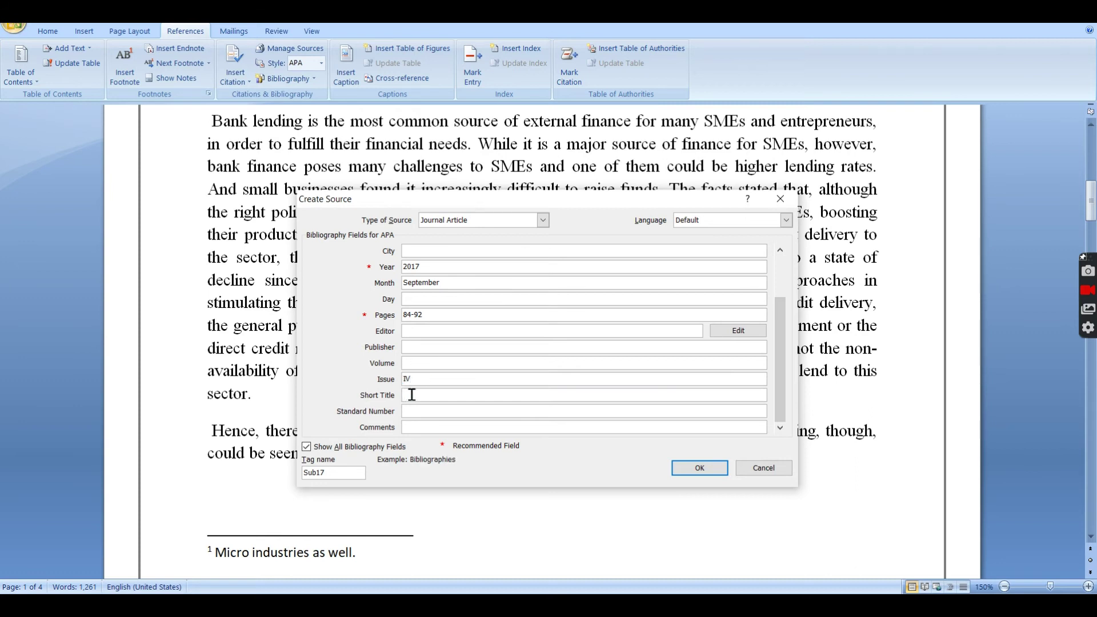
left_click(422, 367)
type("1")
left_click(715, 468)
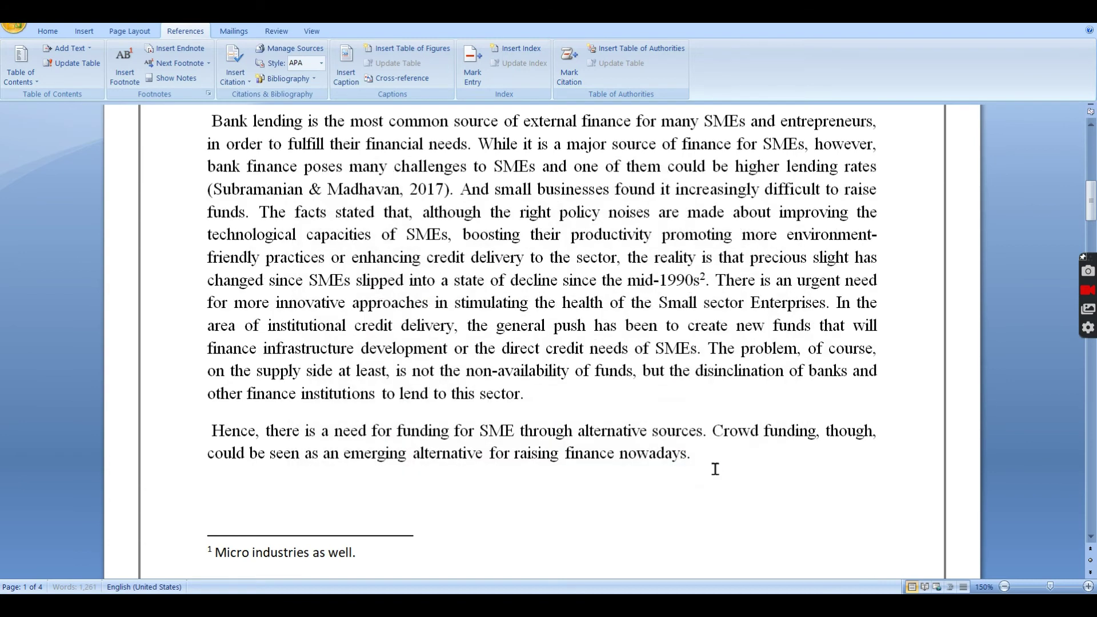
Highlight the new in-text citation and the whole sentence it supports, and place the cursor in the citation
left_click_drag(458, 193, 190, 200)
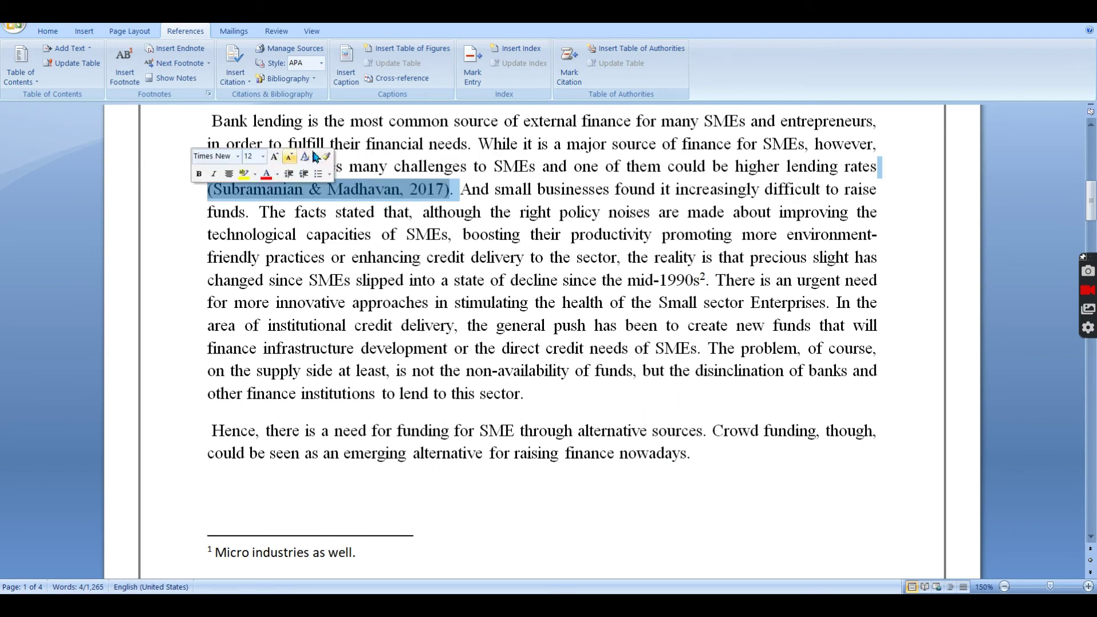
left_click_drag(477, 144, 455, 191)
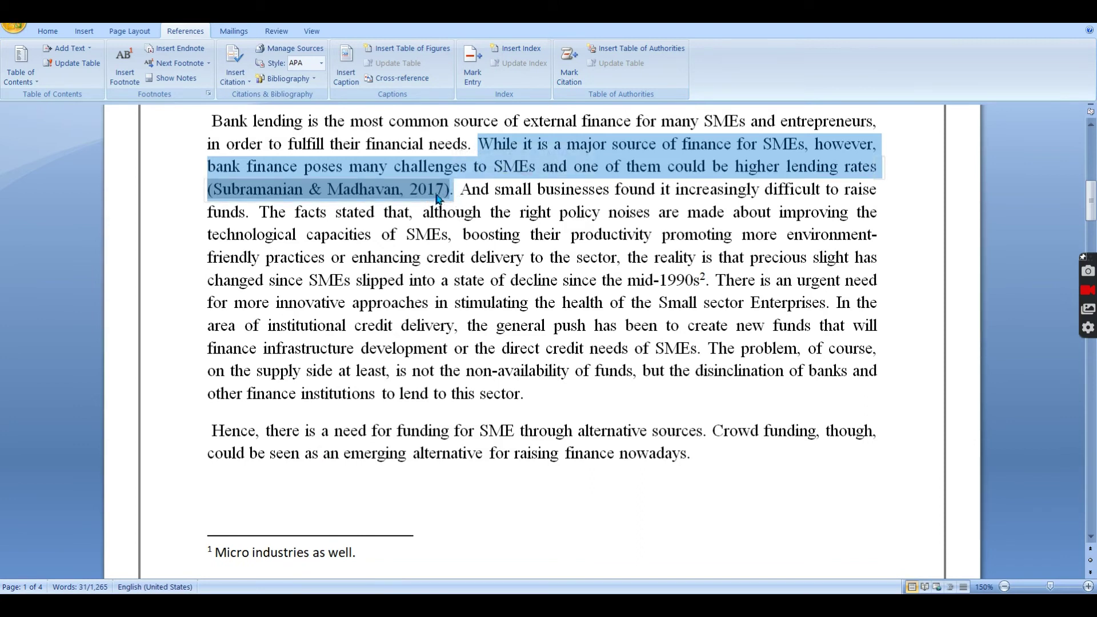
left_click(413, 194)
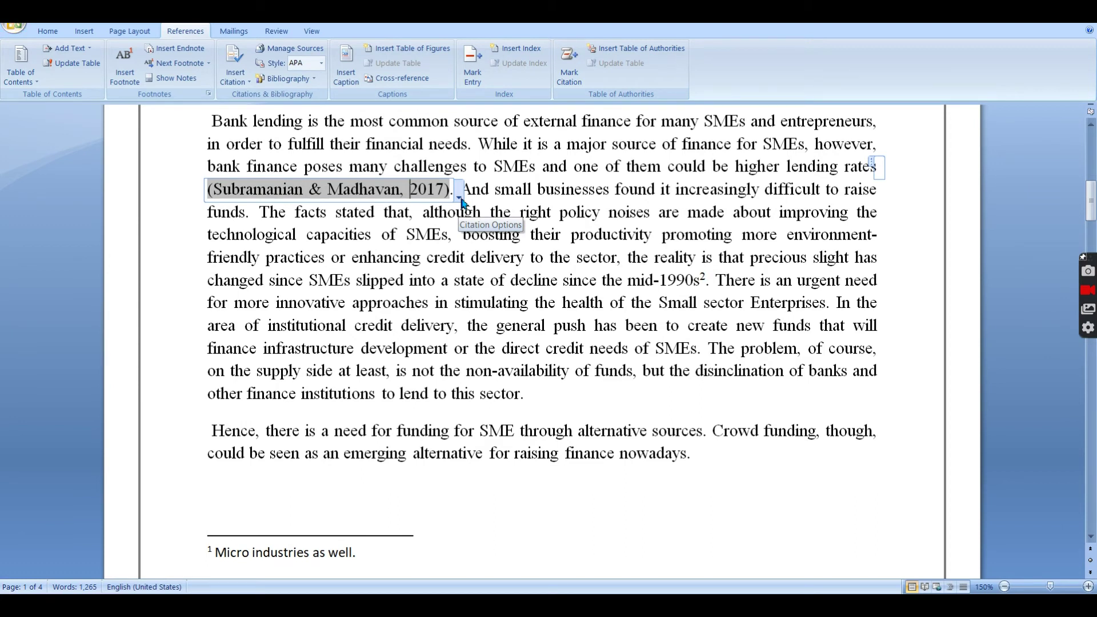
Look at the new citation's Edit Citation options and its Edit Source details without changing anything, and deselect the citation
left_click(462, 199)
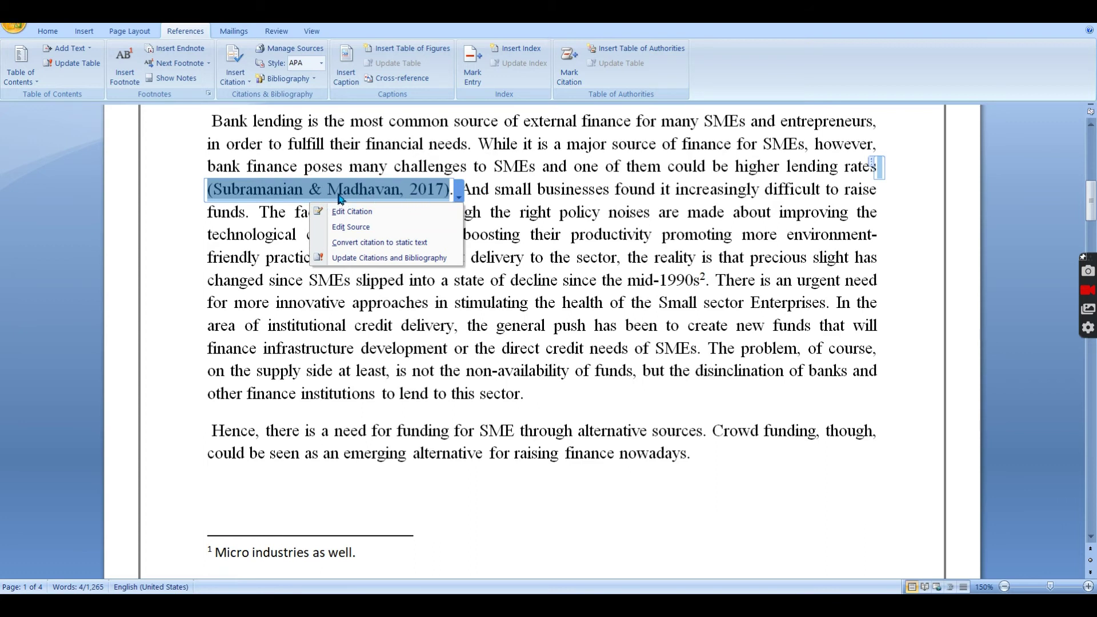
left_click(378, 211)
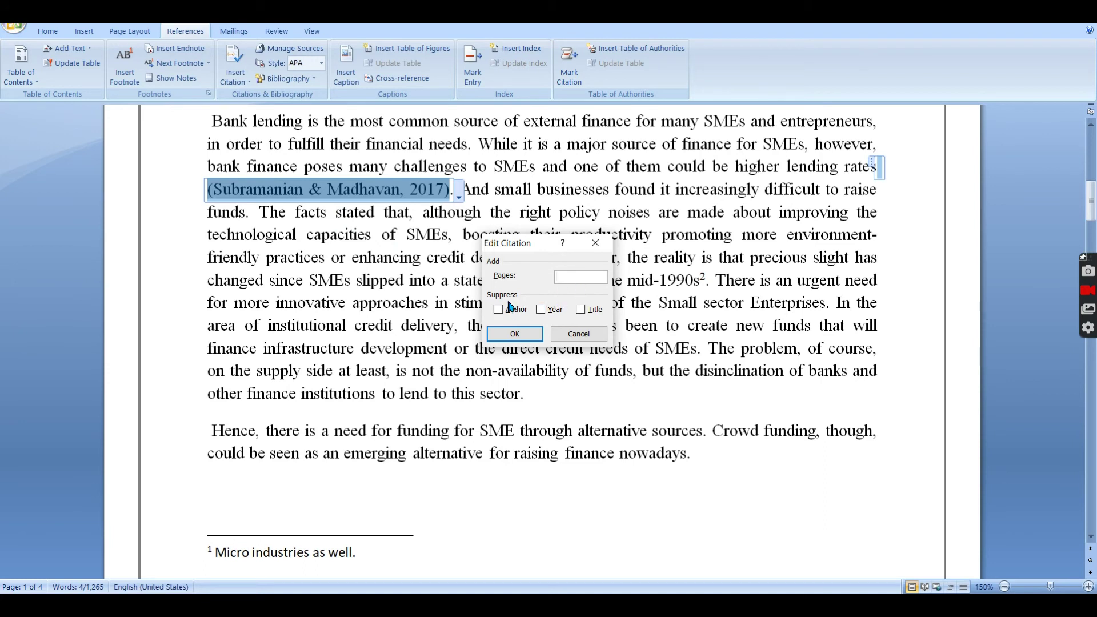
left_click(579, 337)
left_click(460, 199)
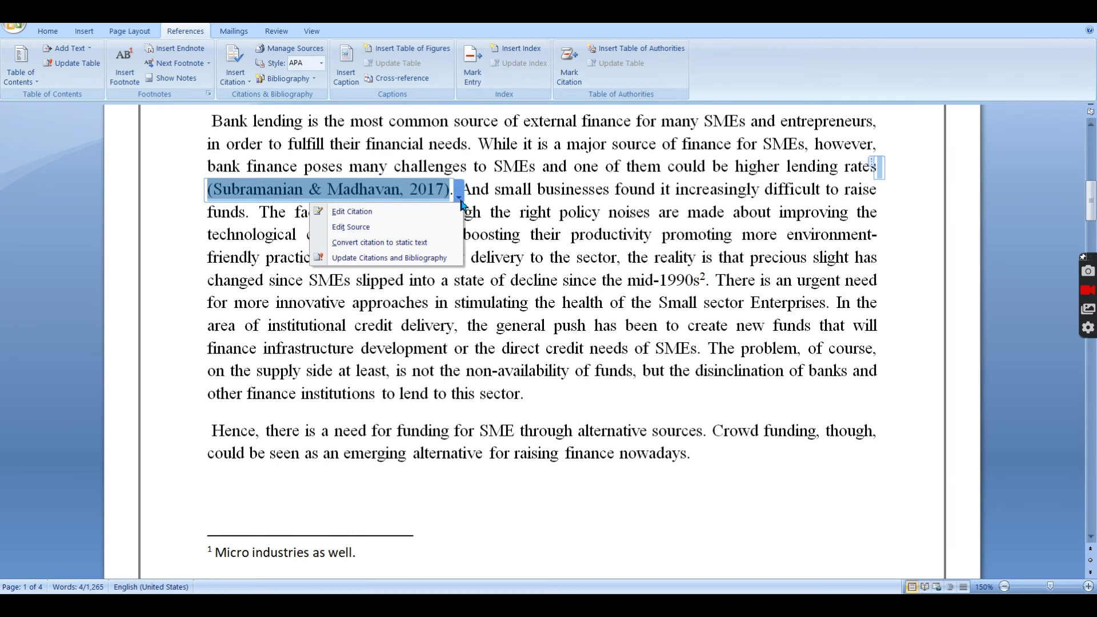
left_click(405, 227)
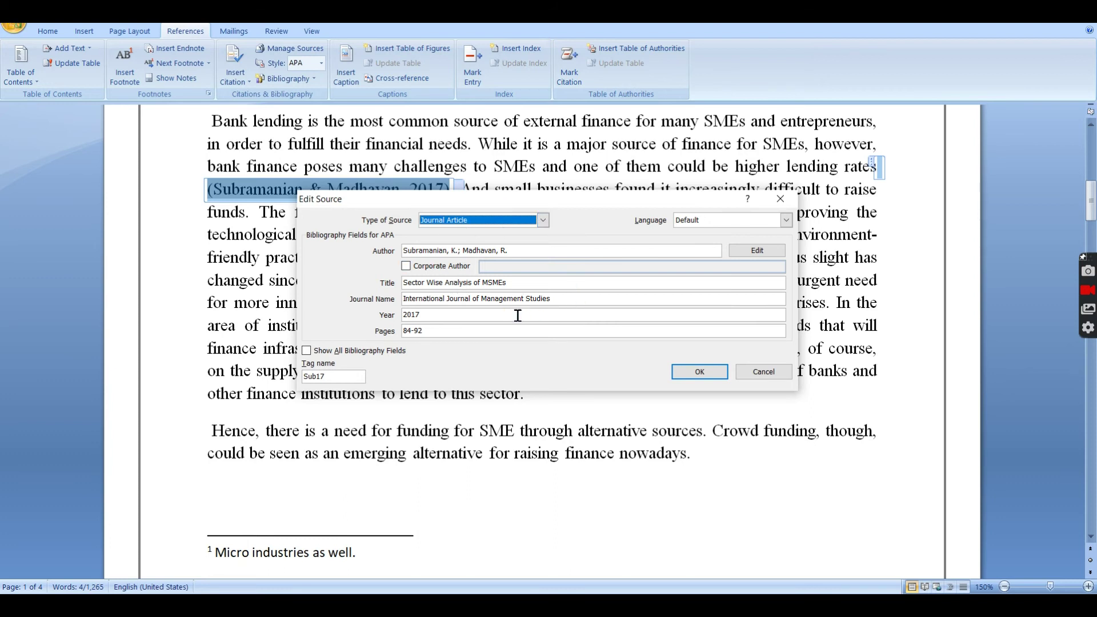
left_click(688, 372)
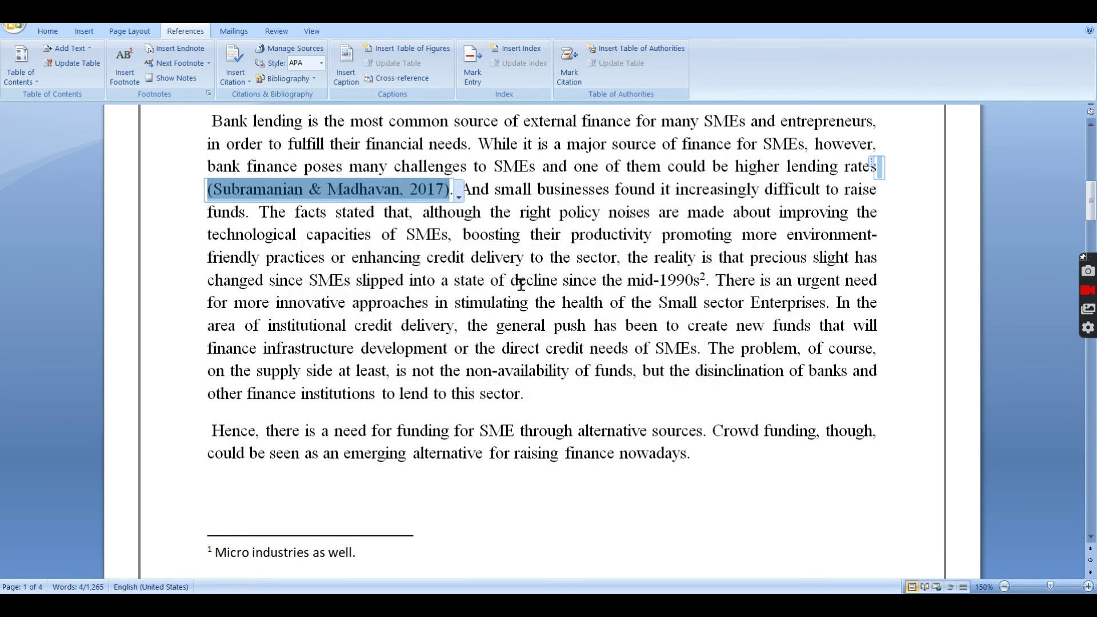
left_click(520, 283)
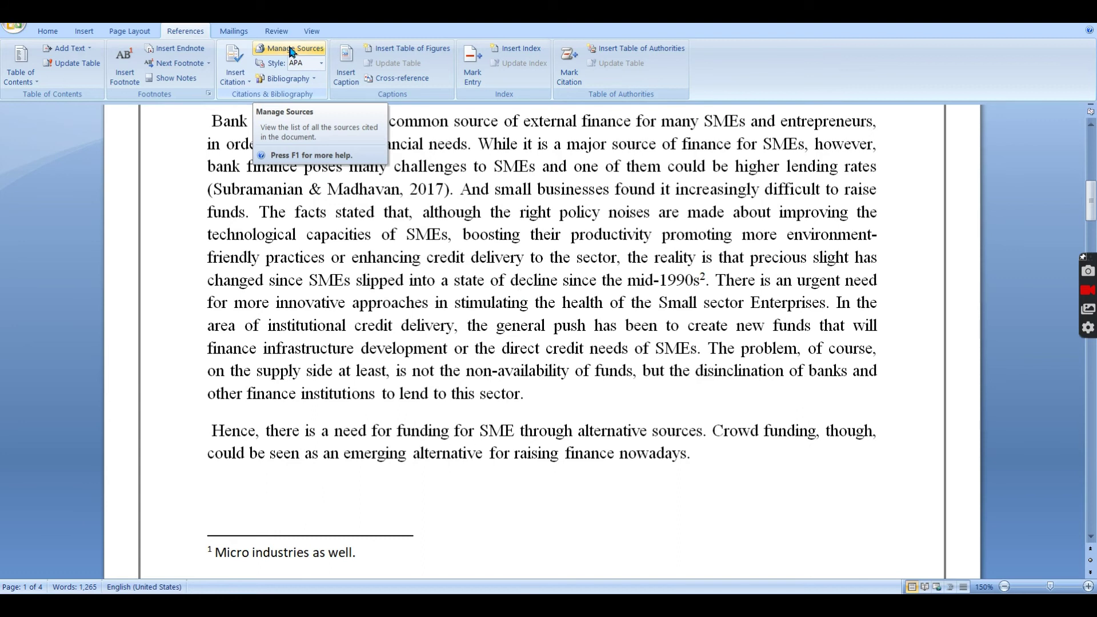
Open the Source Manager and sort the listed sources by year
left_click(292, 50)
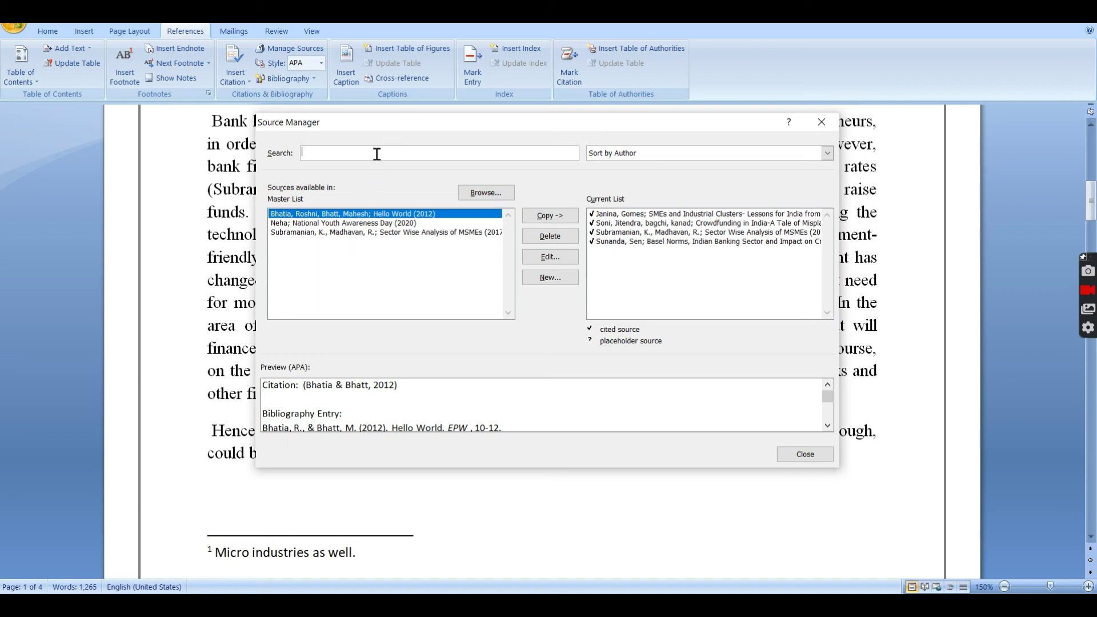
left_click(828, 154)
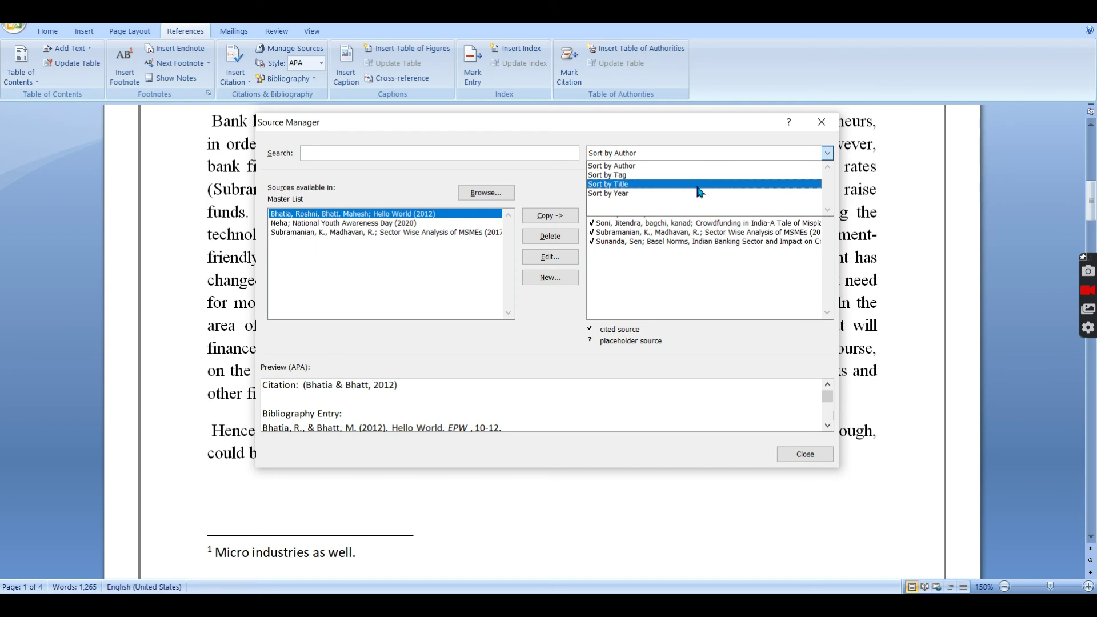
left_click(473, 273)
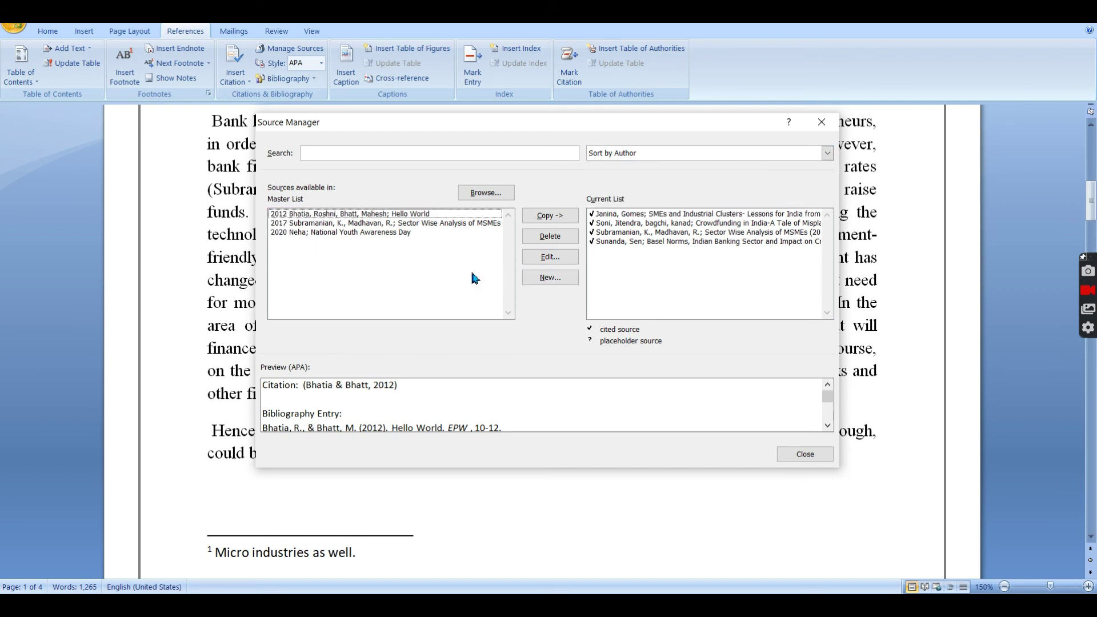
Preview the sources in the master list and copy the 2020 source "National Youth Awareness Day" to the current list
left_click(337, 224)
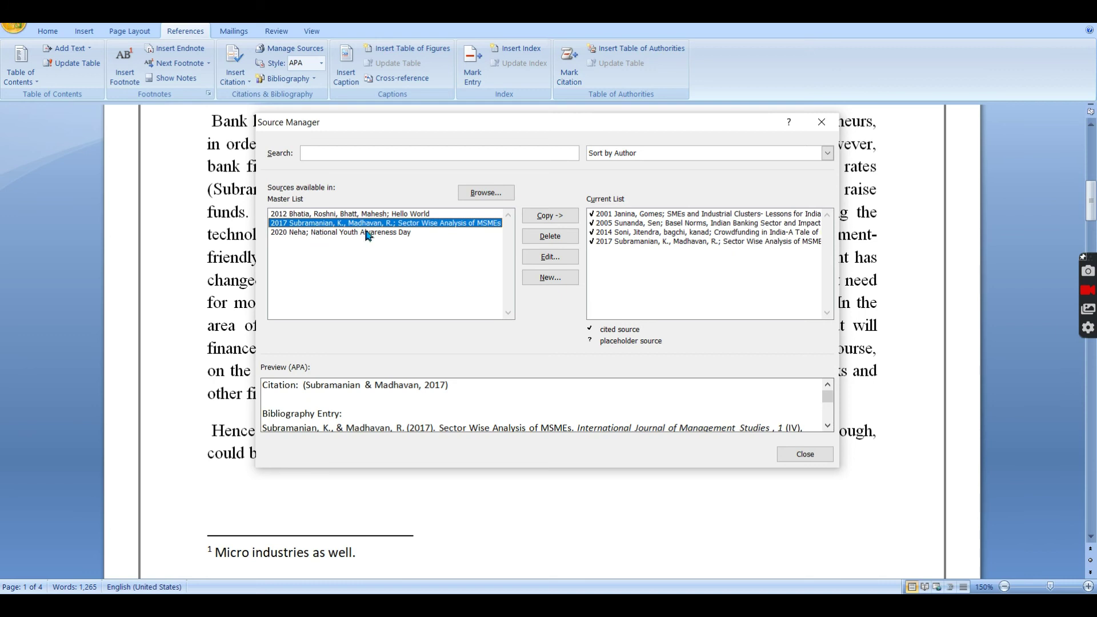
left_click(323, 233)
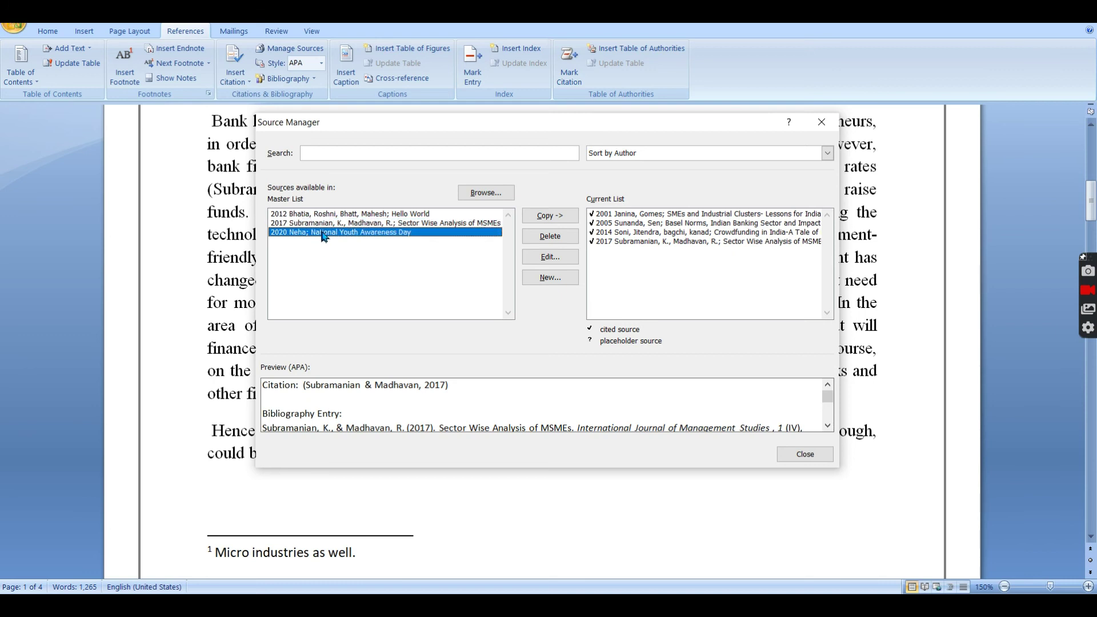
left_click(351, 214)
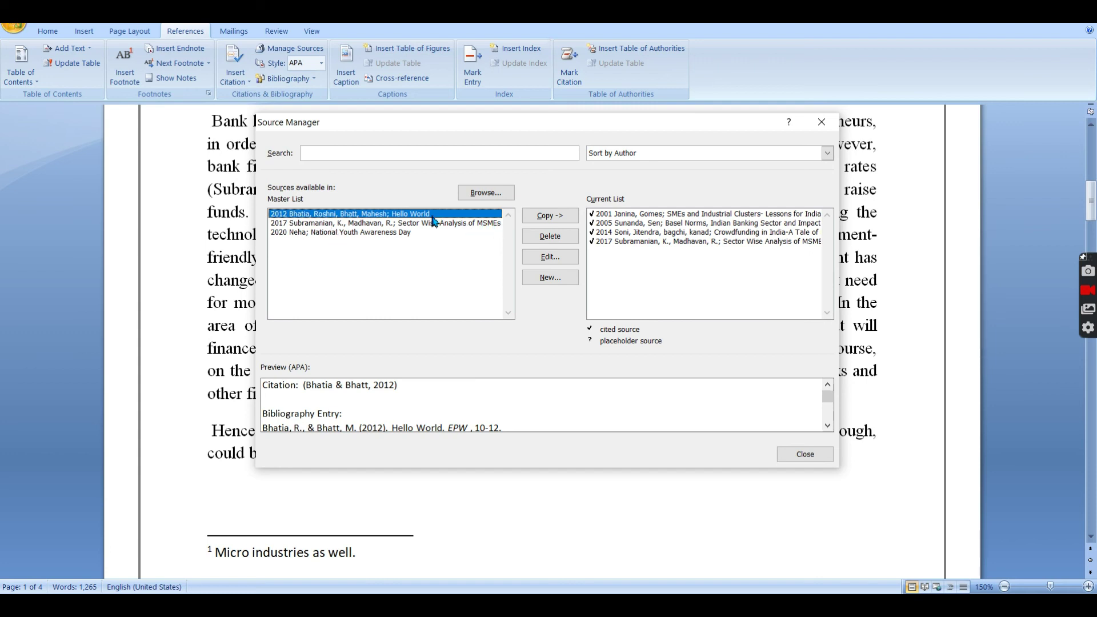
left_click(397, 233)
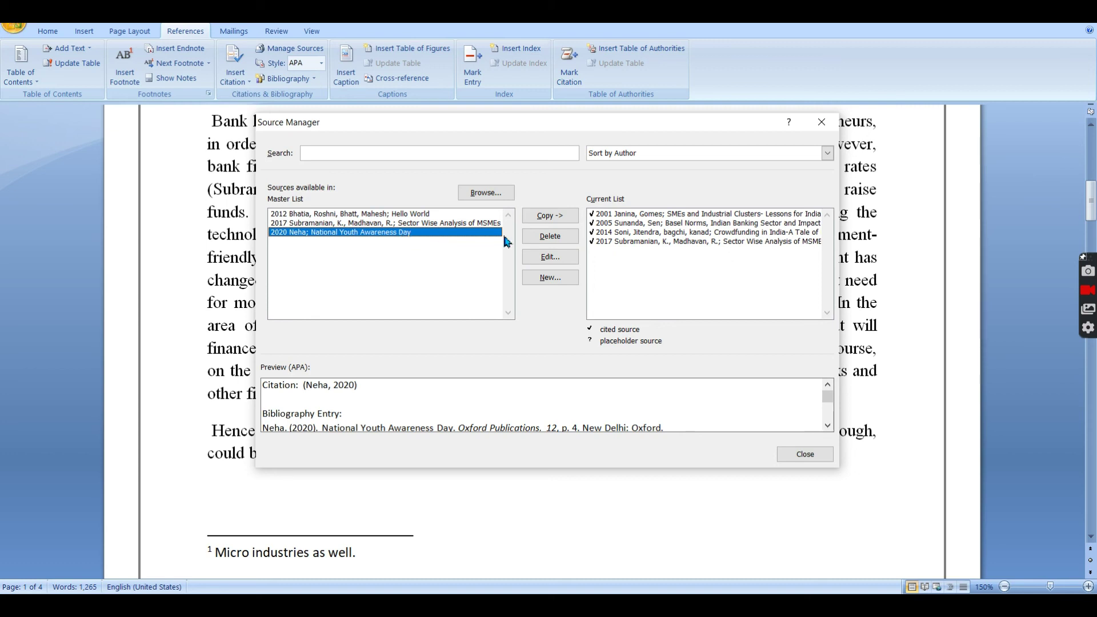
left_click(553, 219)
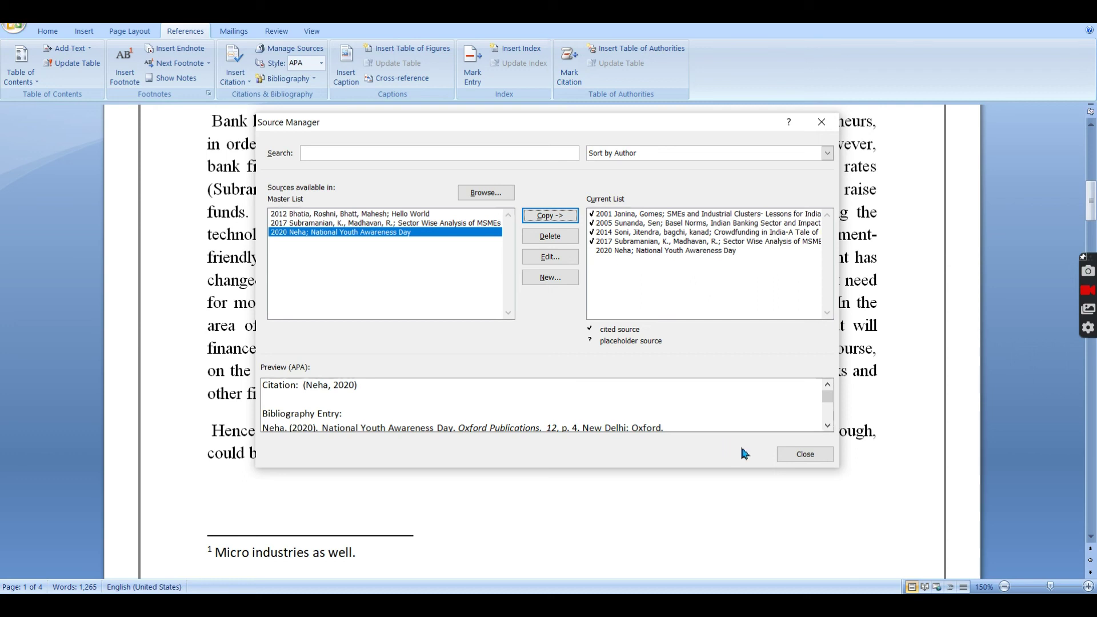
Close the Source Manager and cite the 2020 source "National Youth Awareness Day" after "enhancing credit delivery to the sector,"
left_click(795, 452)
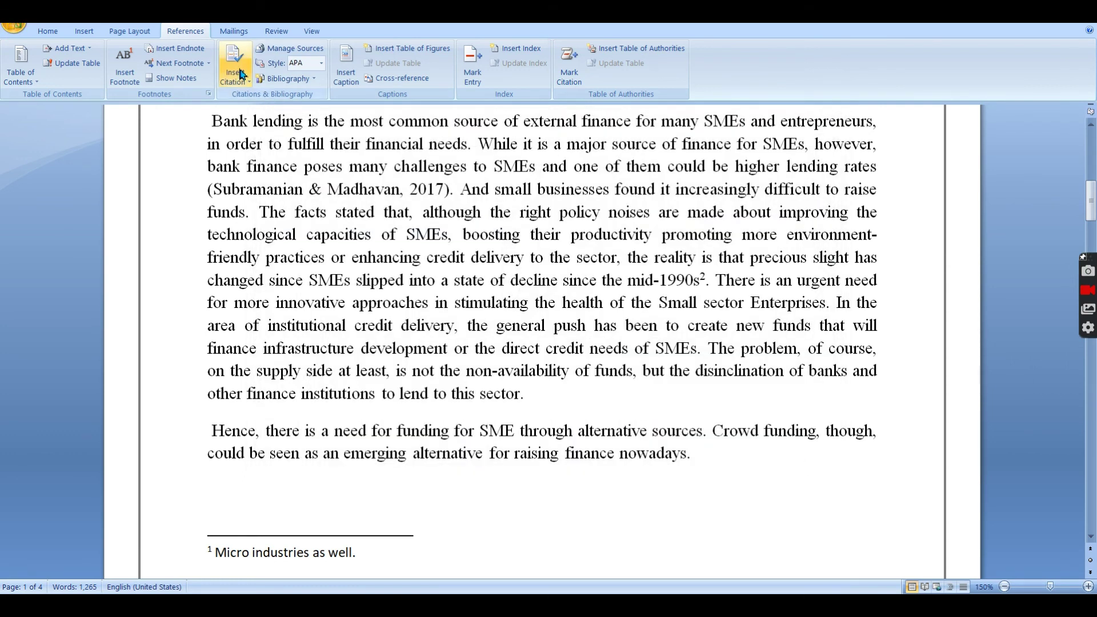
left_click(243, 85)
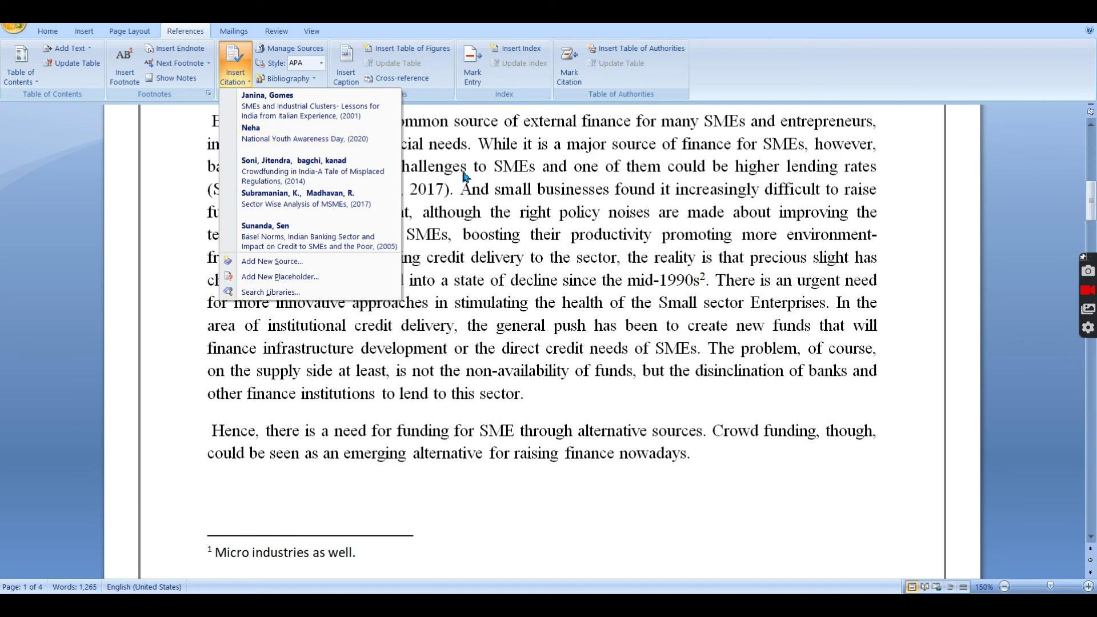
left_click(572, 226)
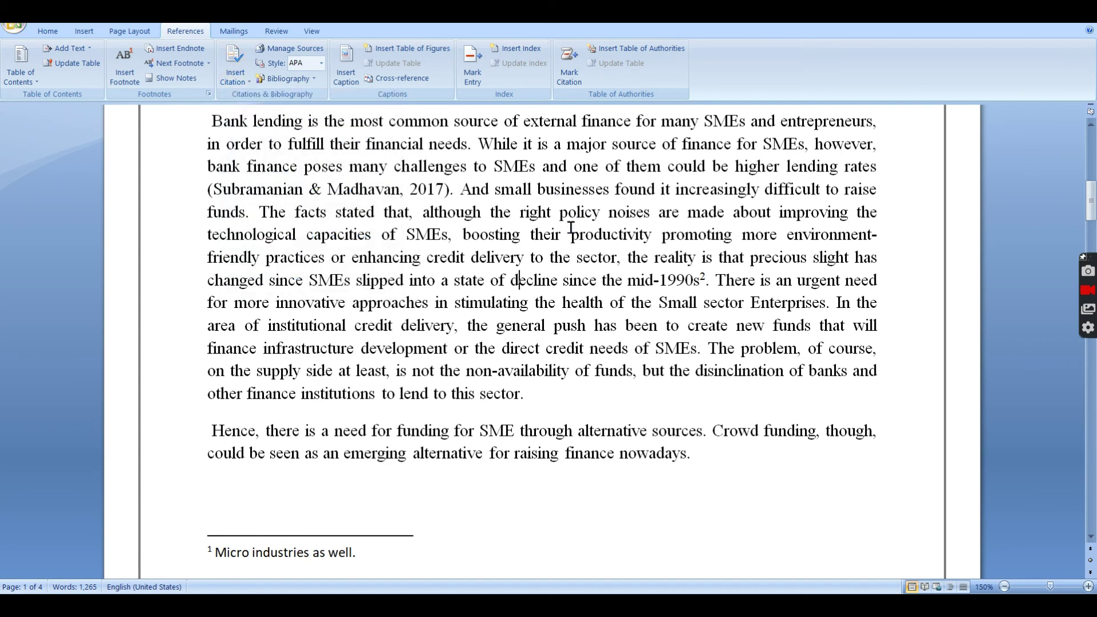
left_click(624, 263)
left_click(235, 66)
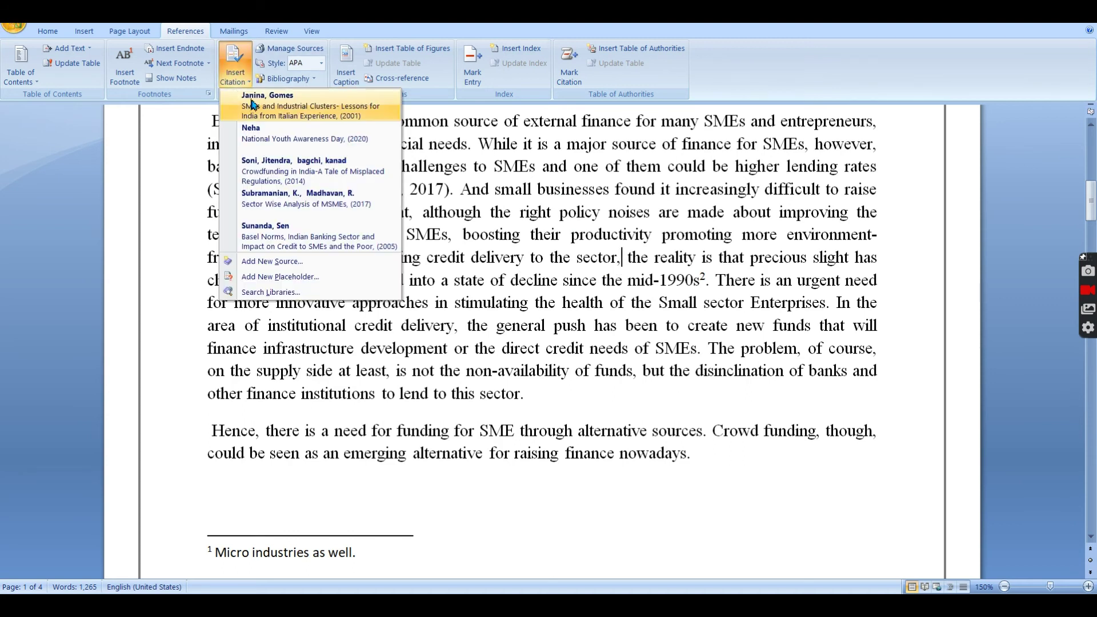
left_click(306, 139)
left_click(748, 259)
left_click(633, 356)
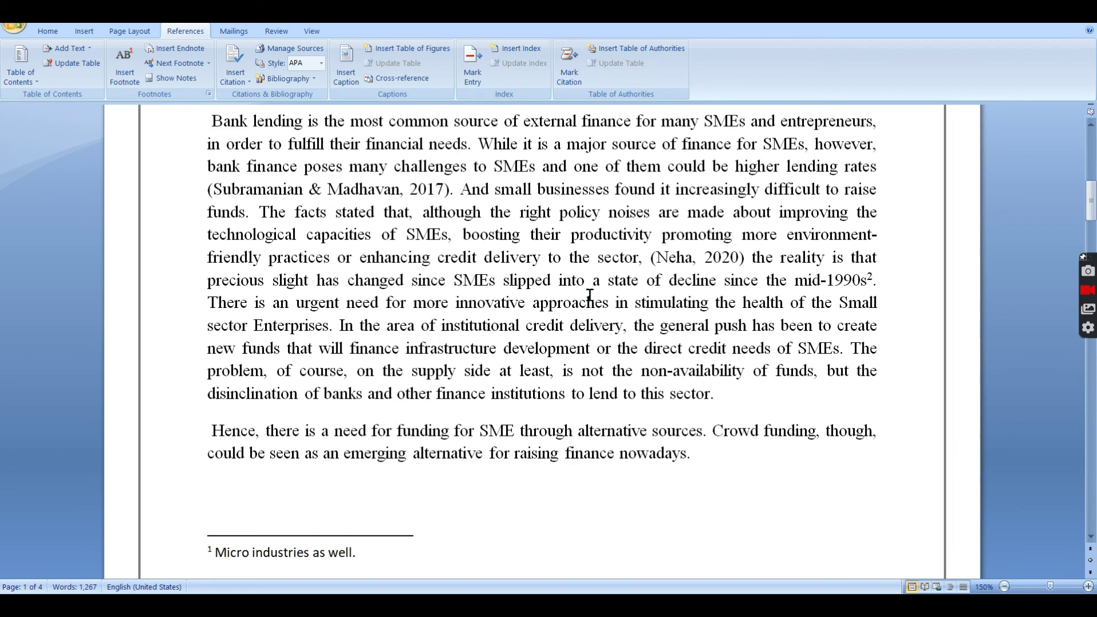
Look through the available citation styles and built-in bibliography layouts without choosing one, and check the existing 2017 in-text citation
left_click(323, 63)
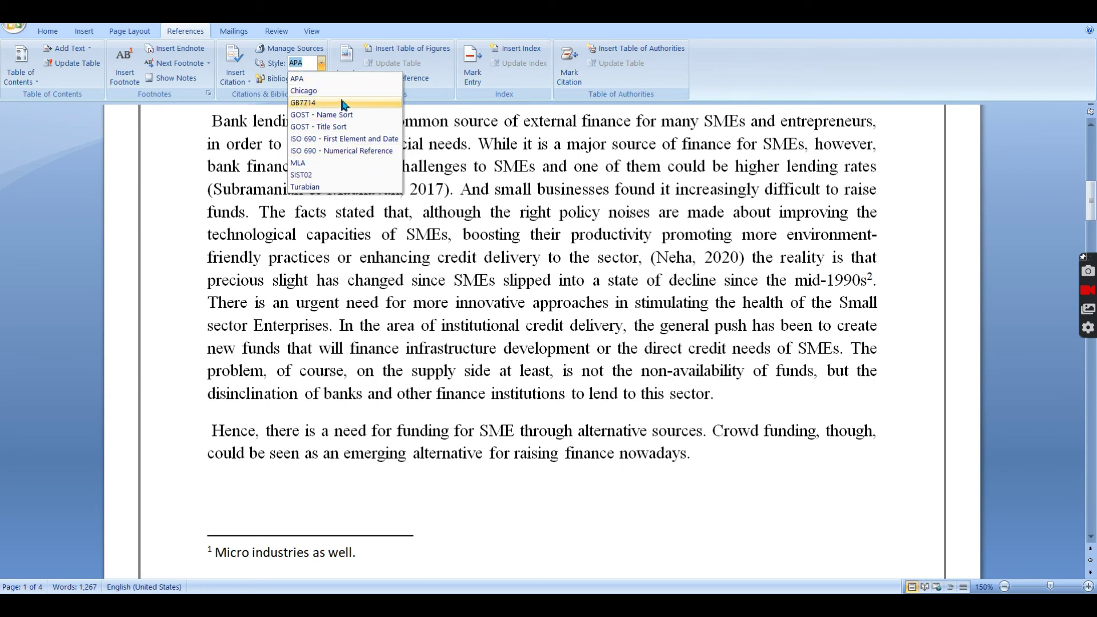
left_click(467, 266)
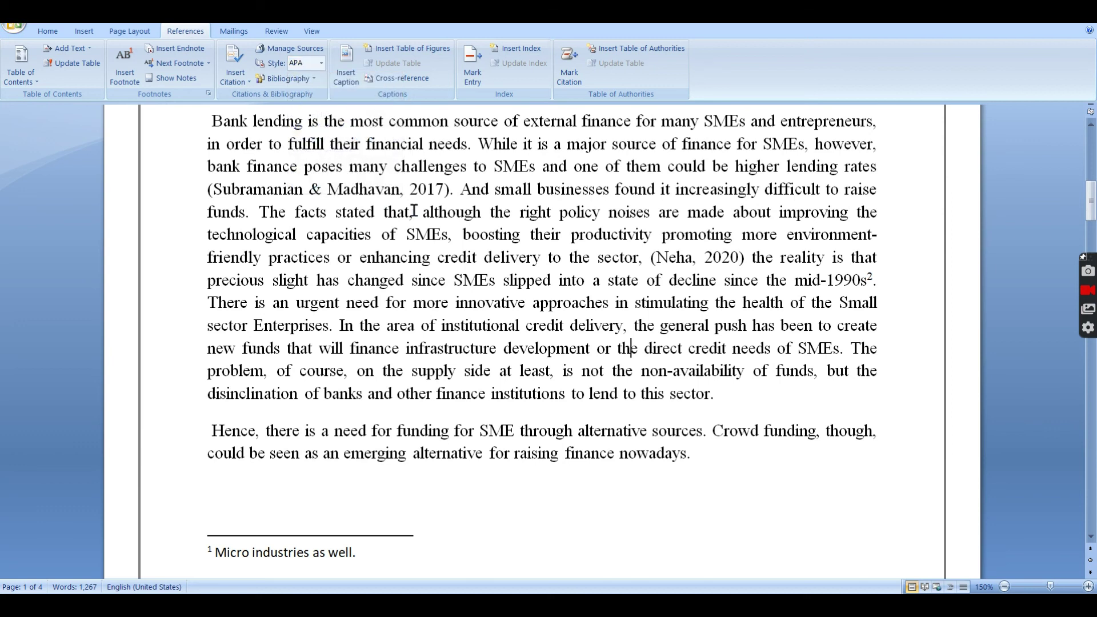
left_click(315, 77)
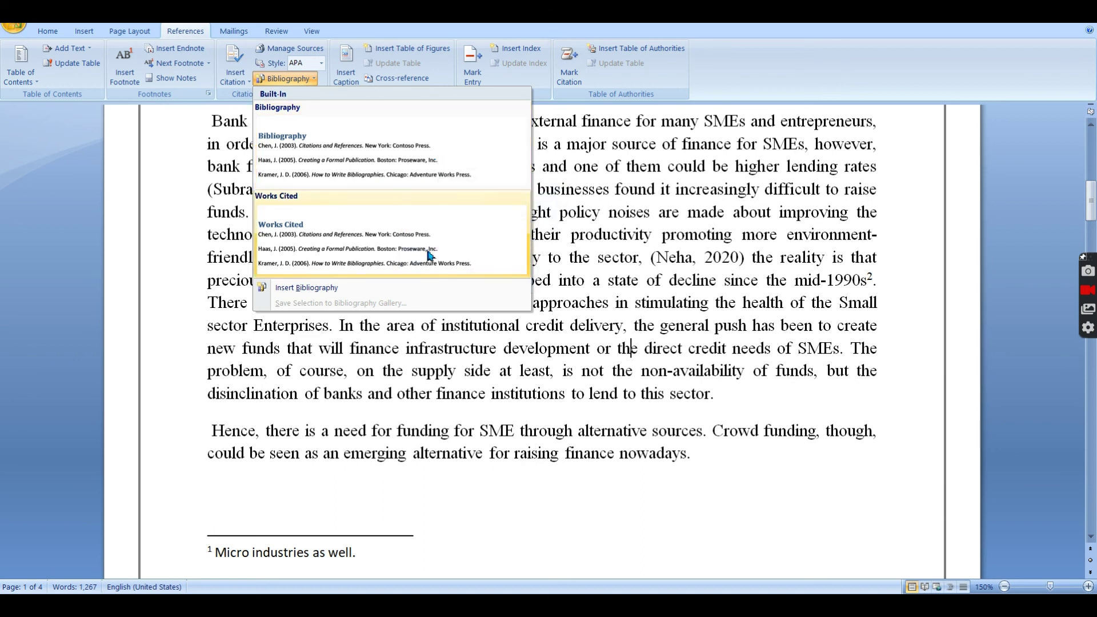
left_click(566, 437)
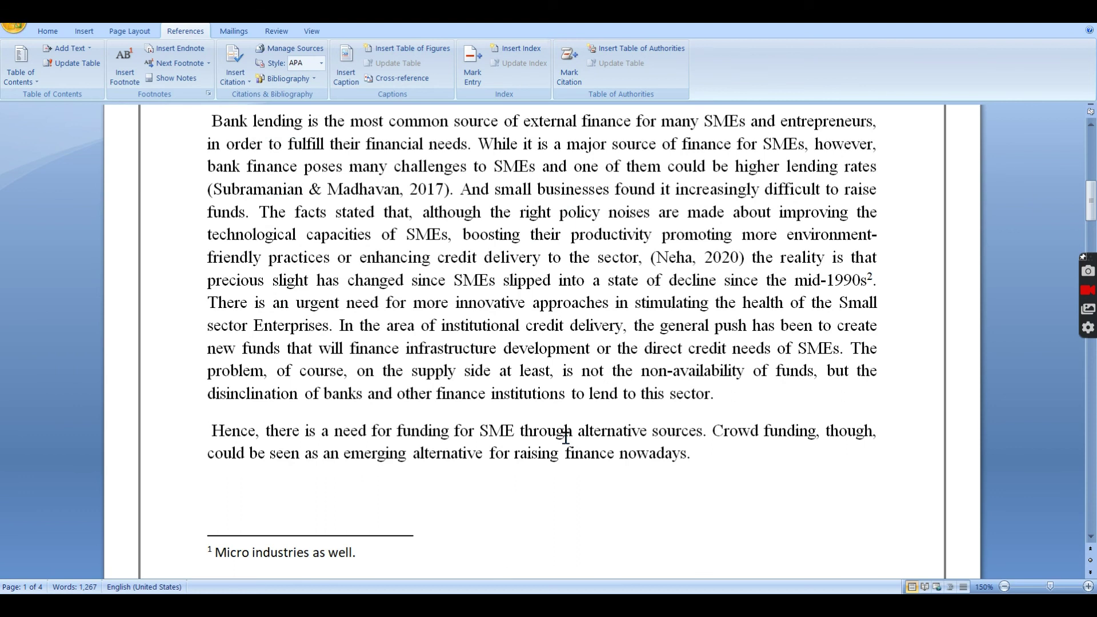
left_click(406, 193)
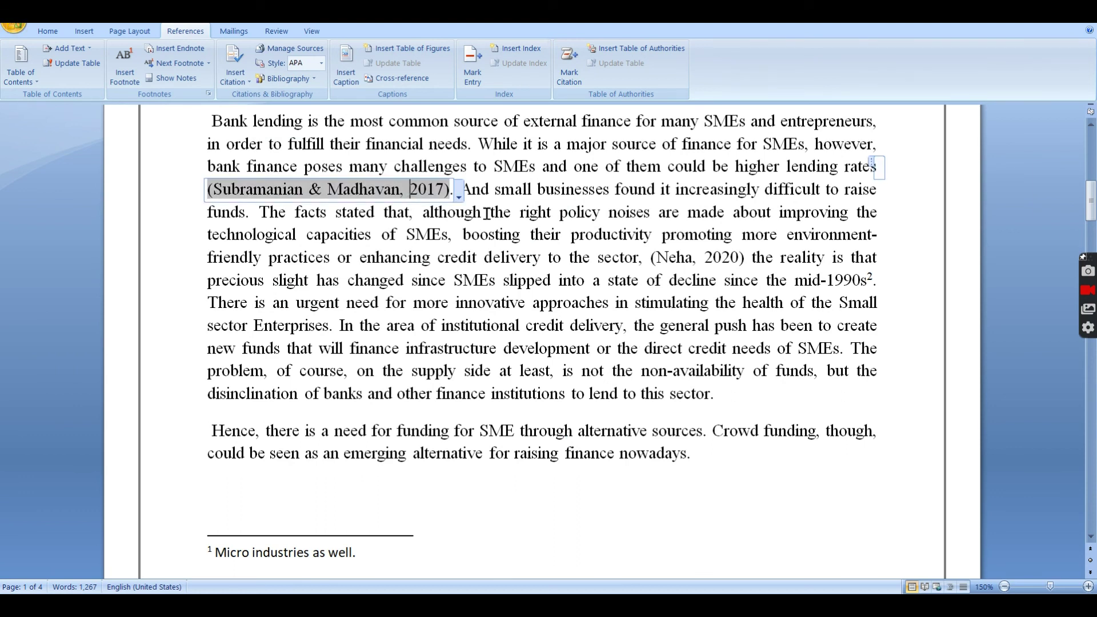
left_click(463, 280)
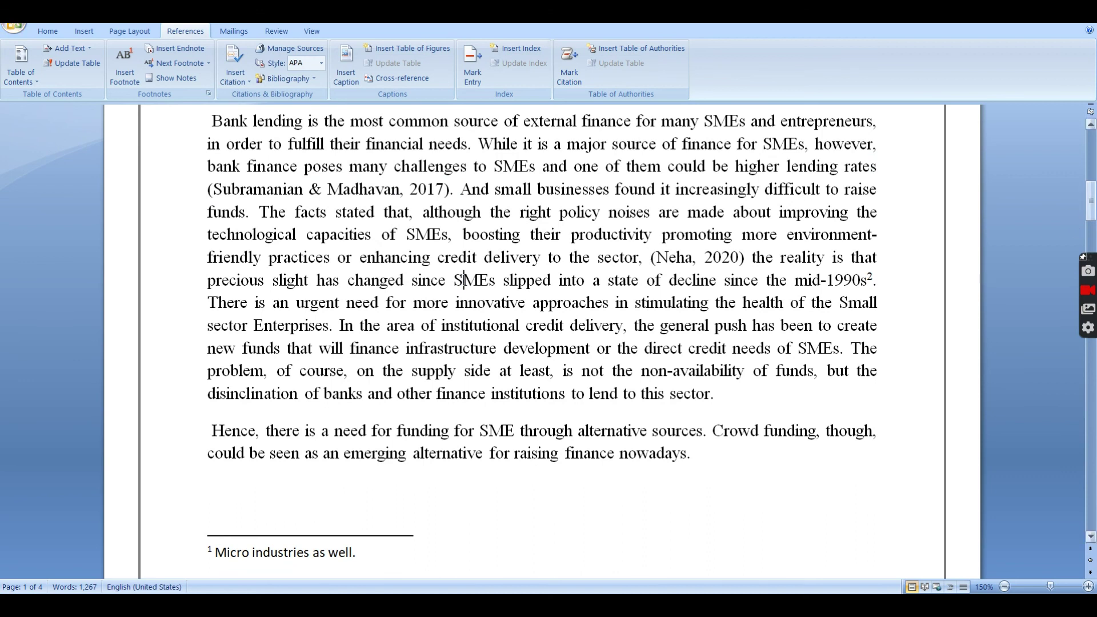
Add the heading "Bibliography/Works Cited" on the empty line near the end of the document and start a new line below it
left_click_drag(1093, 198, 1094, 486)
left_click(190, 253)
left_click(221, 143)
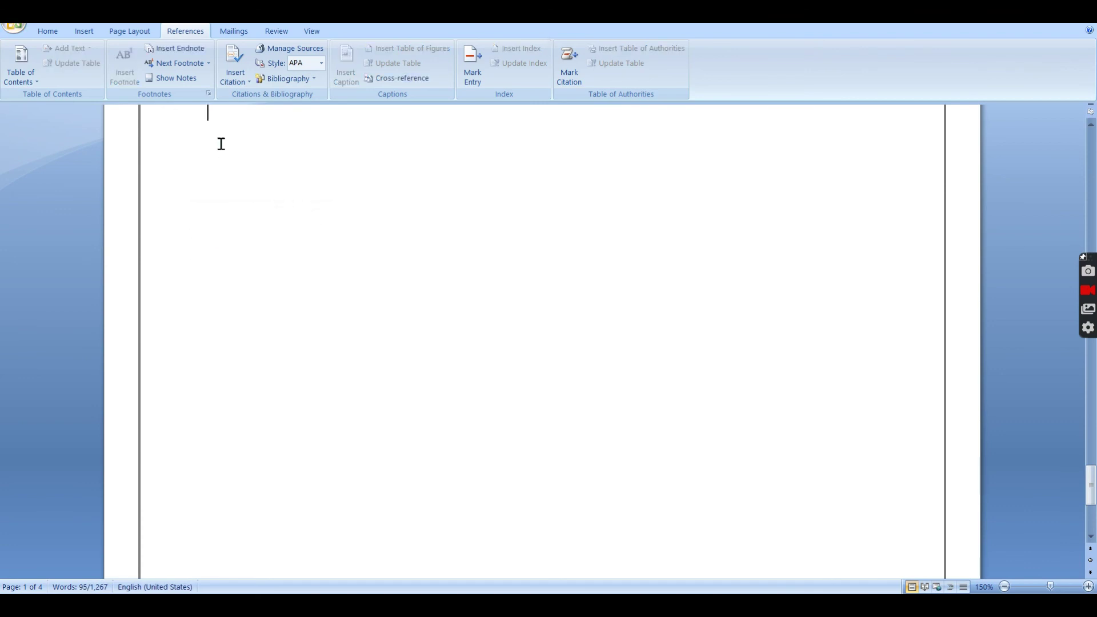
left_click(314, 81)
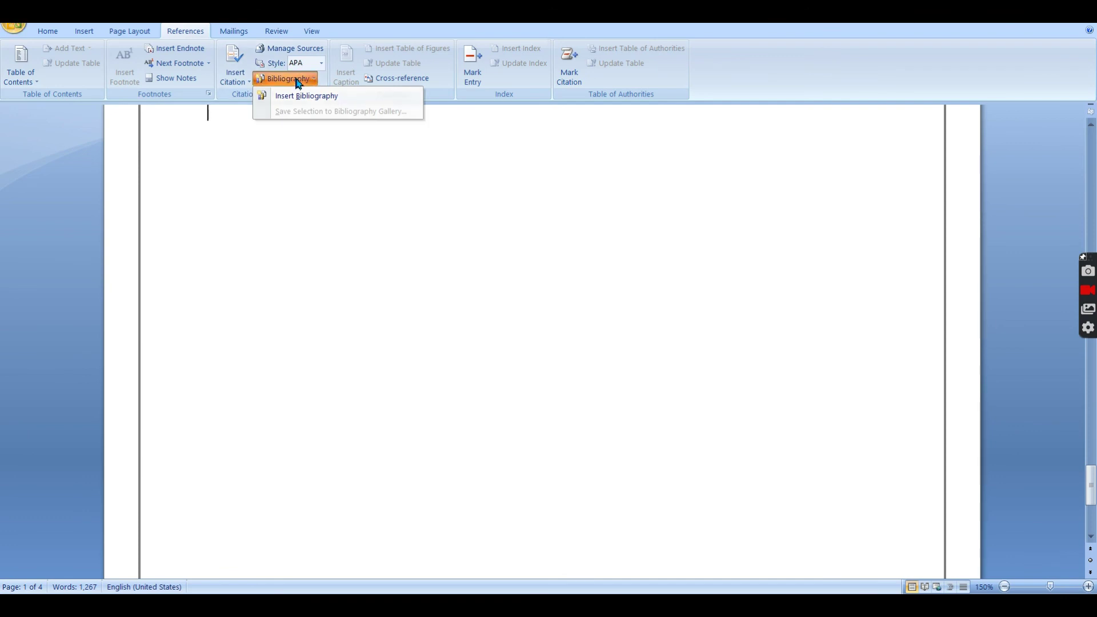
left_click(298, 80)
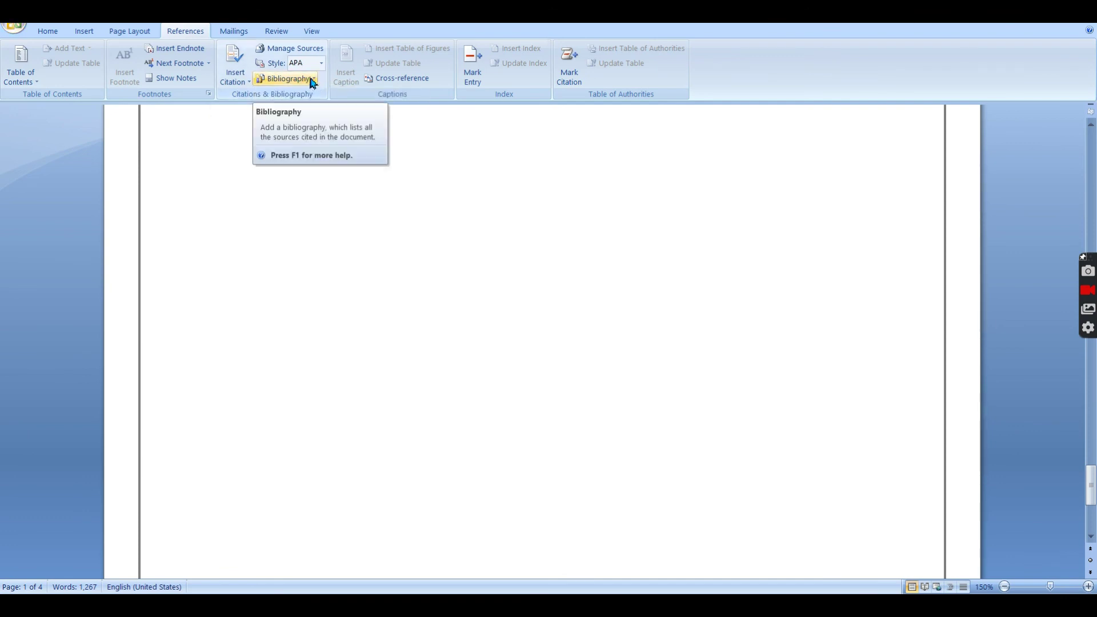
type("Bib")
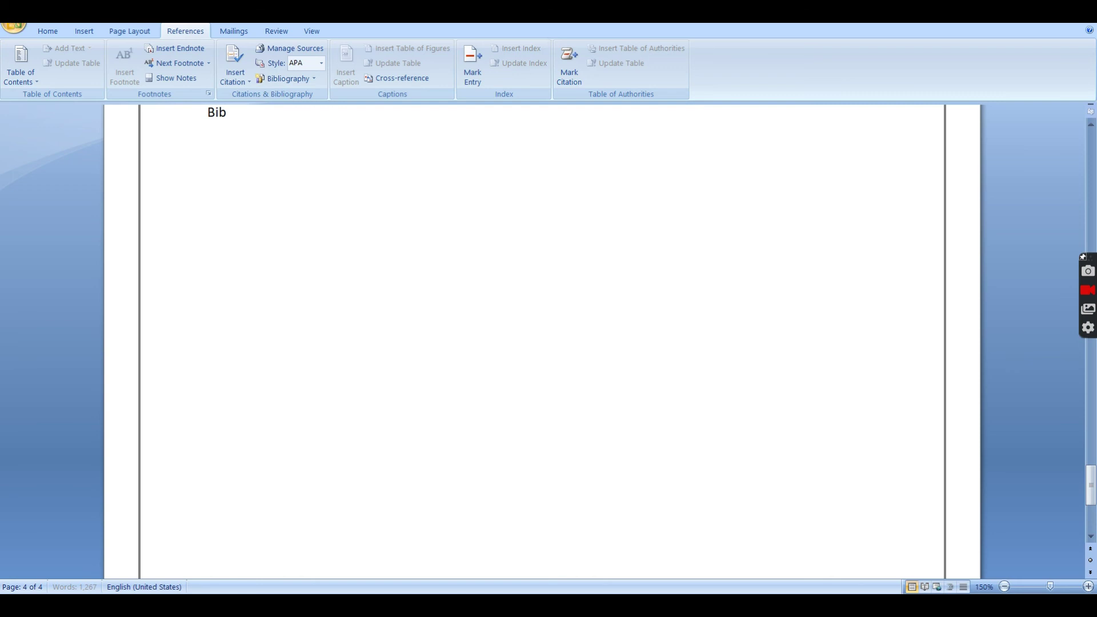
type("liography/Works Cited")
key("Return")
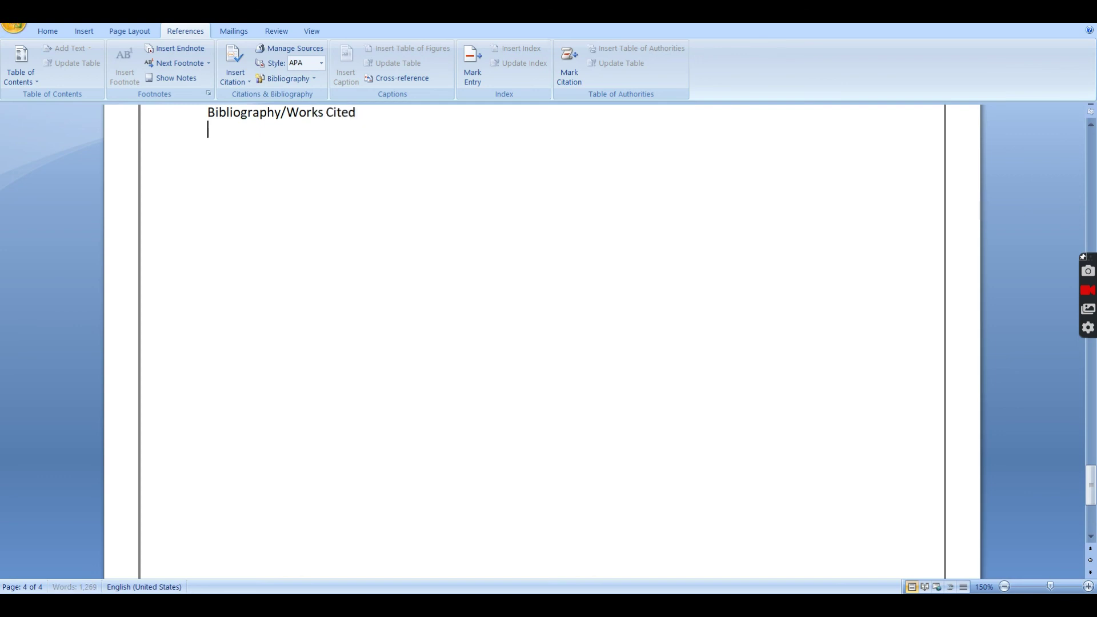
Insert a bibliography below the "Bibliography/Works Cited" heading, highlight all its entries and deselect them
left_click(310, 78)
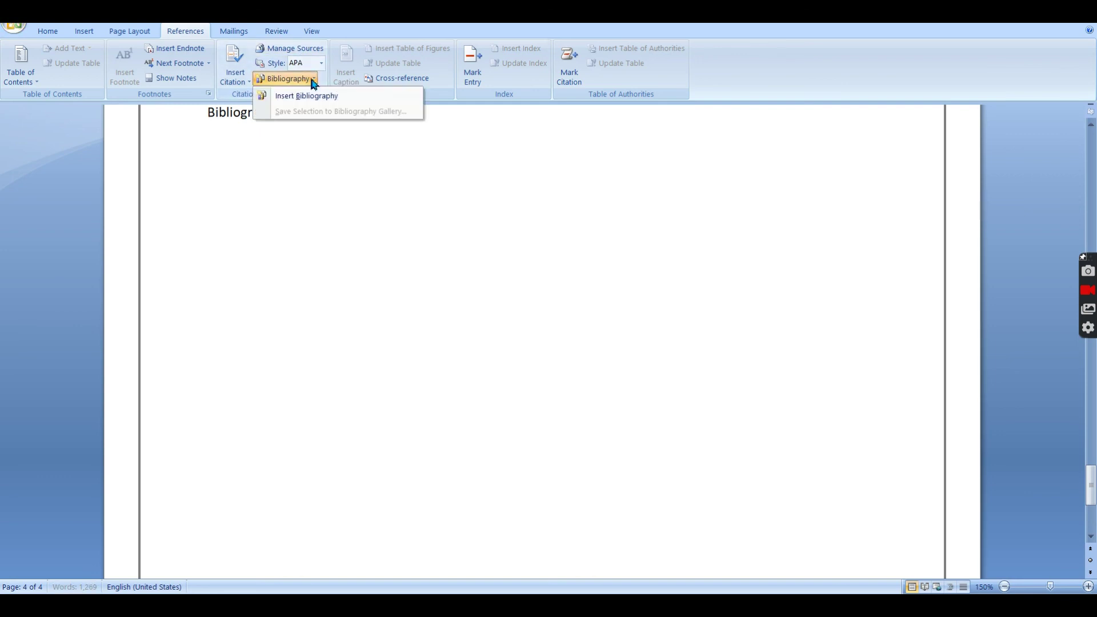
left_click(310, 96)
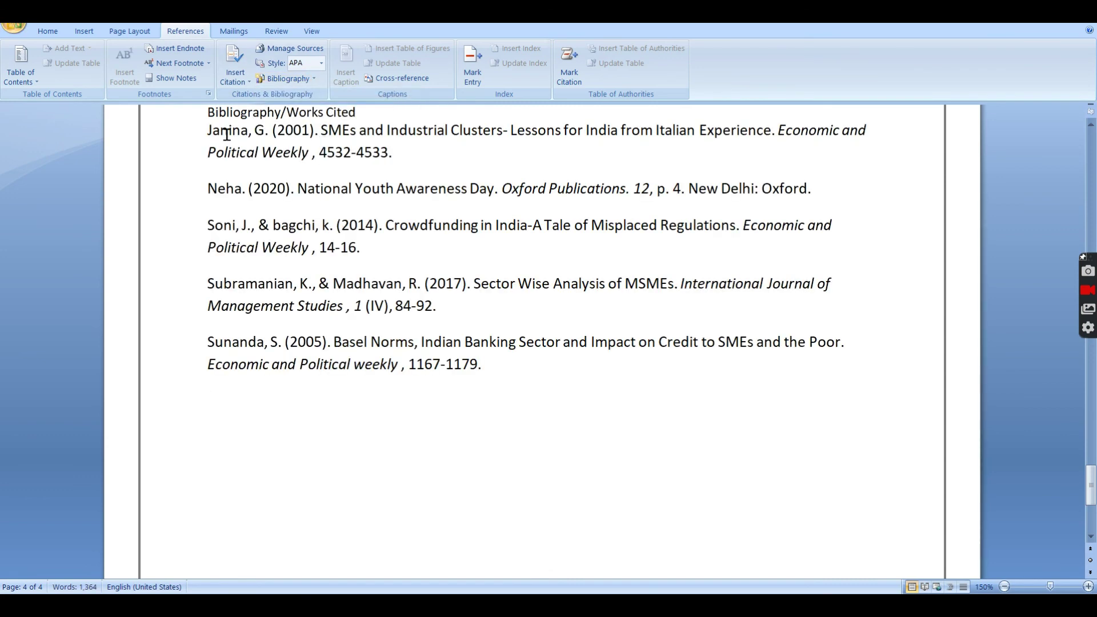
left_click_drag(207, 131, 493, 369)
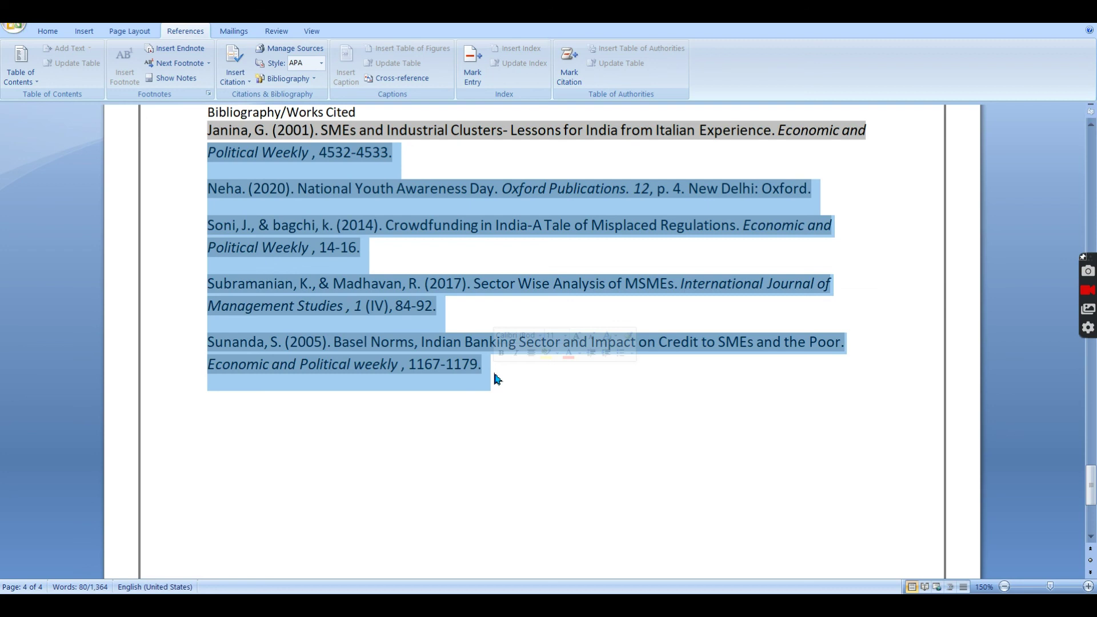
left_click(546, 404)
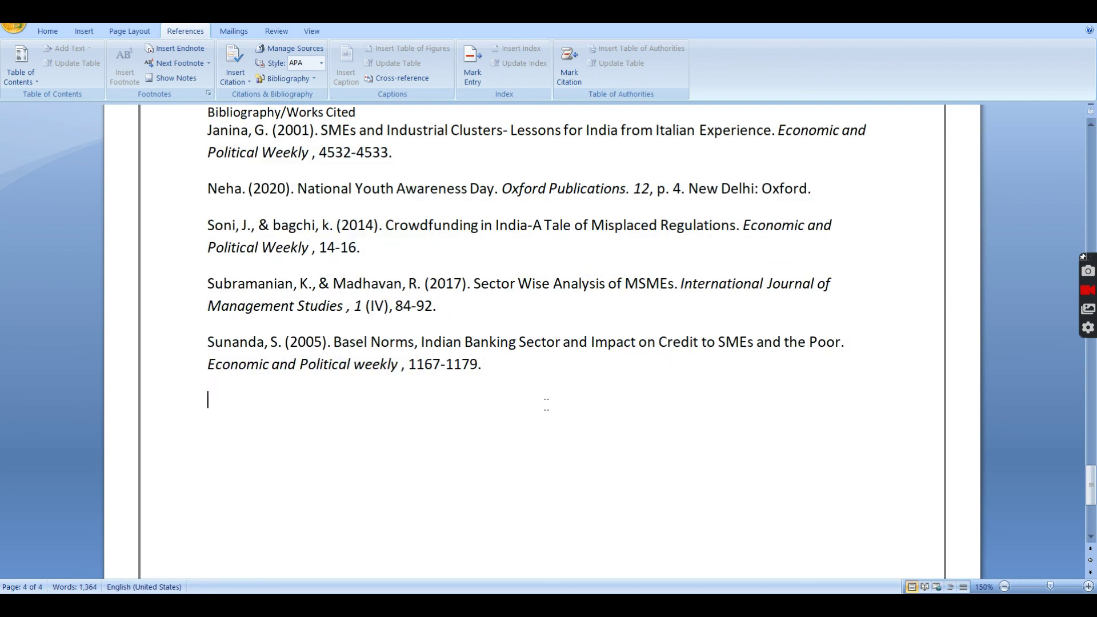
Highlight the 2020 and 2017 entries of the bibliography one after the other, and place the cursor below the list
mouse_move(807, 194)
left_mouse_down()
mouse_move(453, 171)
mouse_move(250, 205)
left_mouse_up()
left_click(451, 308)
left_click_drag(446, 311, 206, 283)
left_click(488, 307)
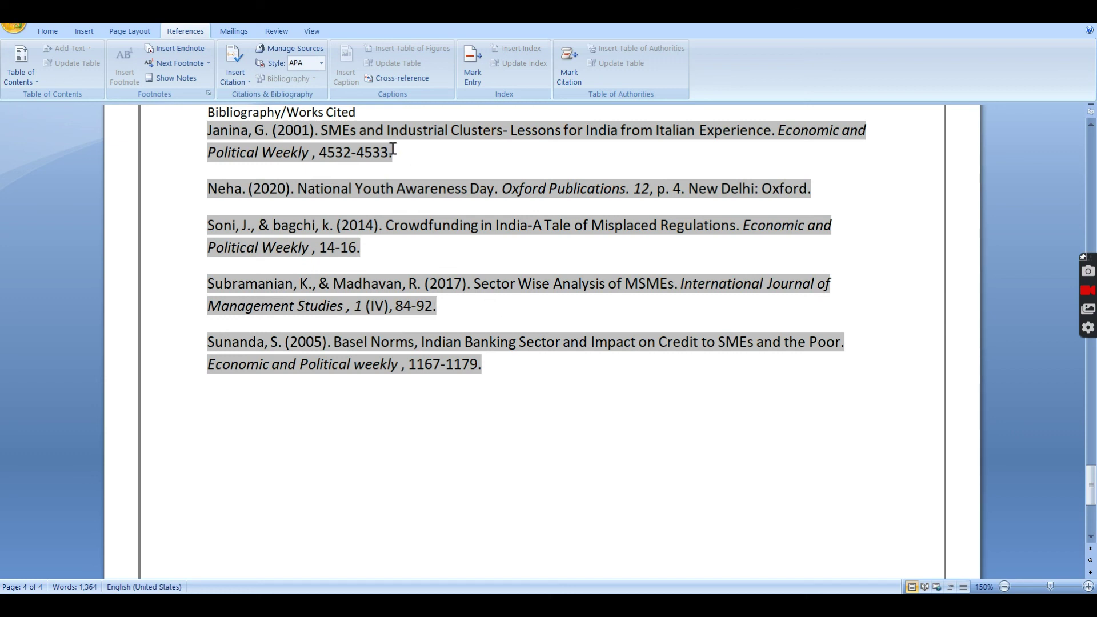
left_click(505, 391)
left_click(366, 396)
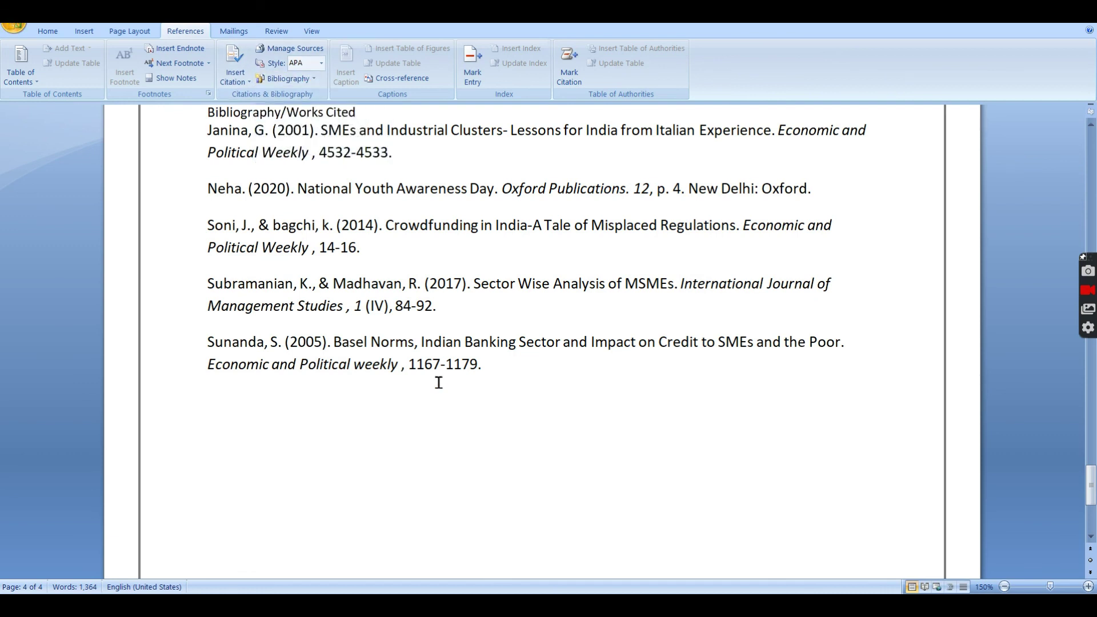
Change the citation style to Chicago, highlight the whole bibliography under the heading and deselect it
left_click(321, 67)
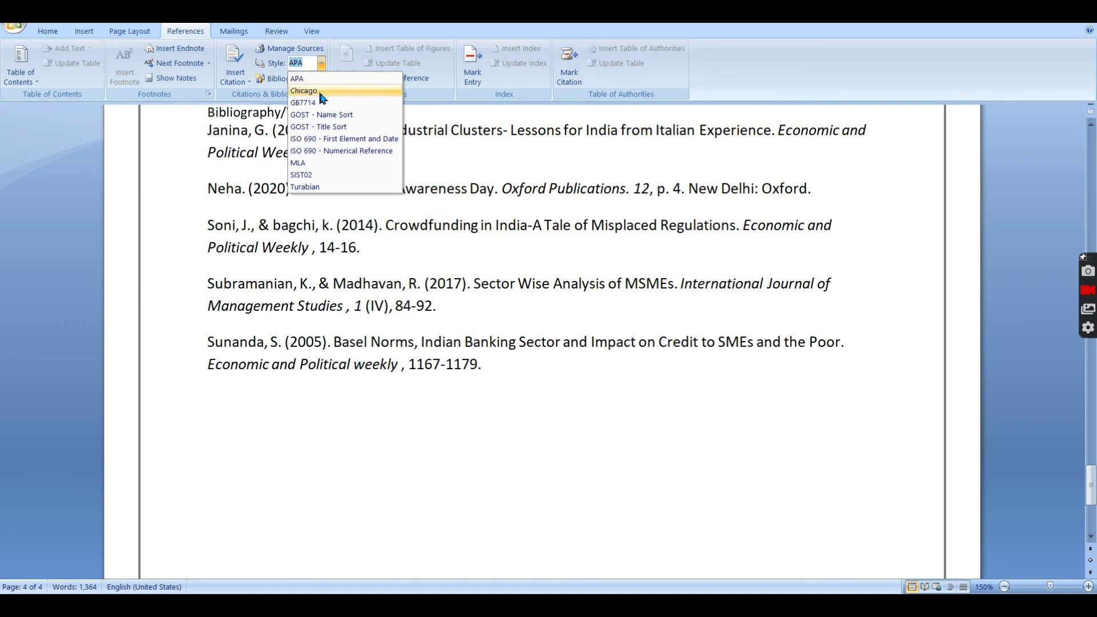
left_click(318, 89)
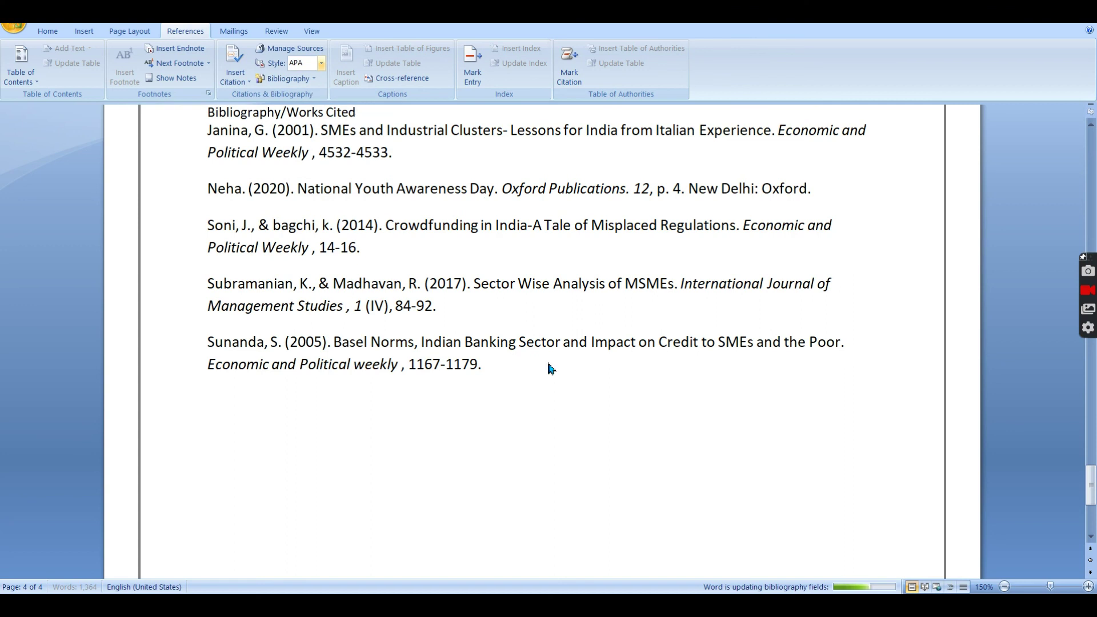
left_click(503, 372)
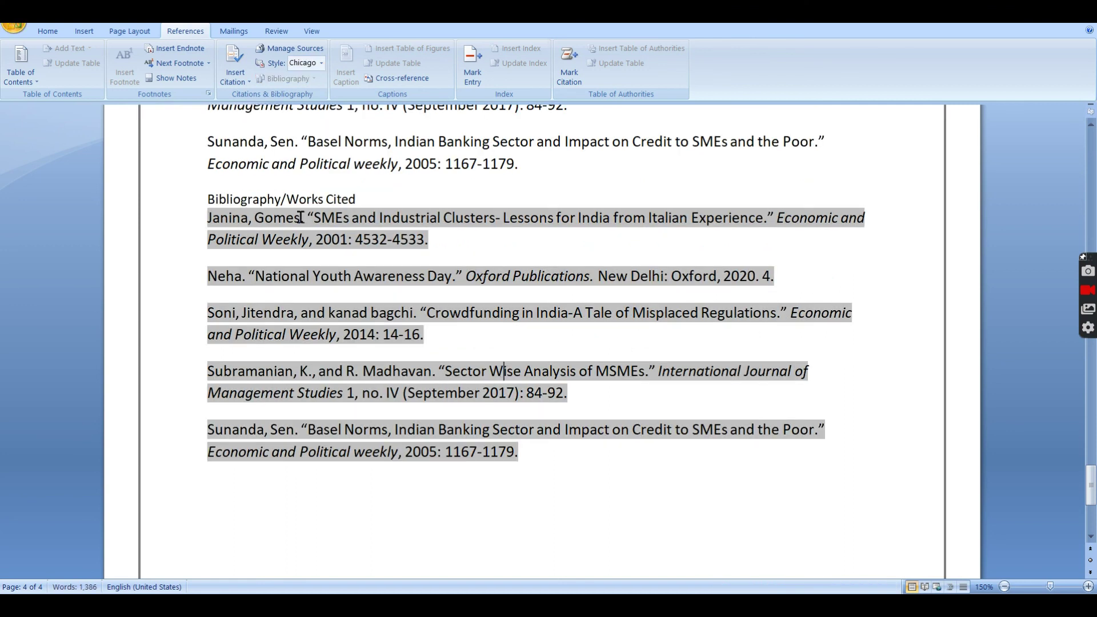
left_click_drag(209, 217, 535, 461)
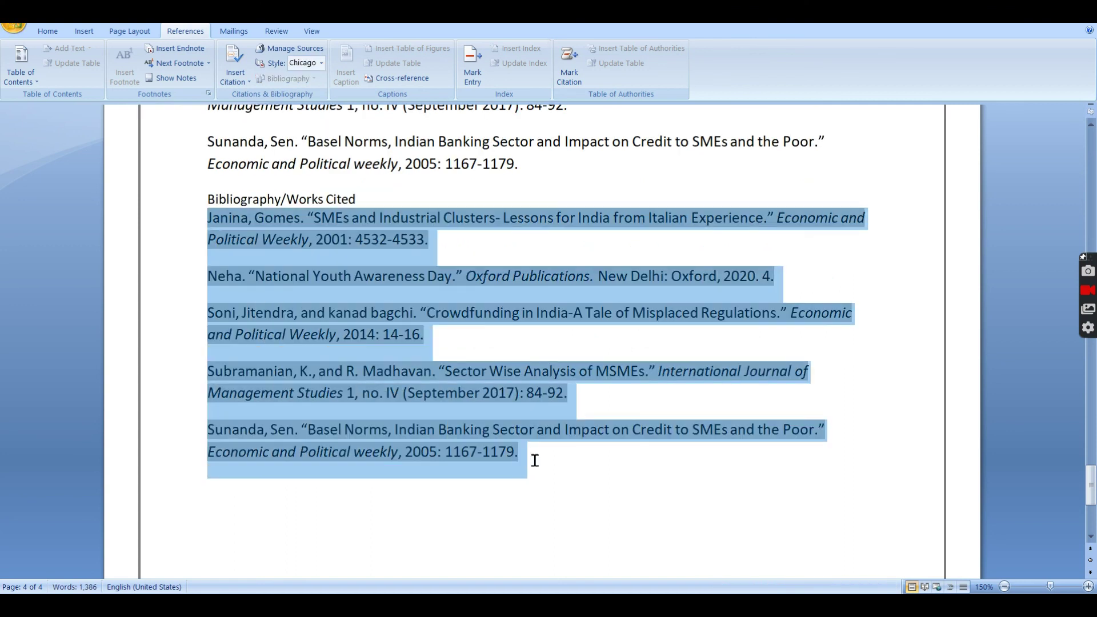
left_click(607, 488)
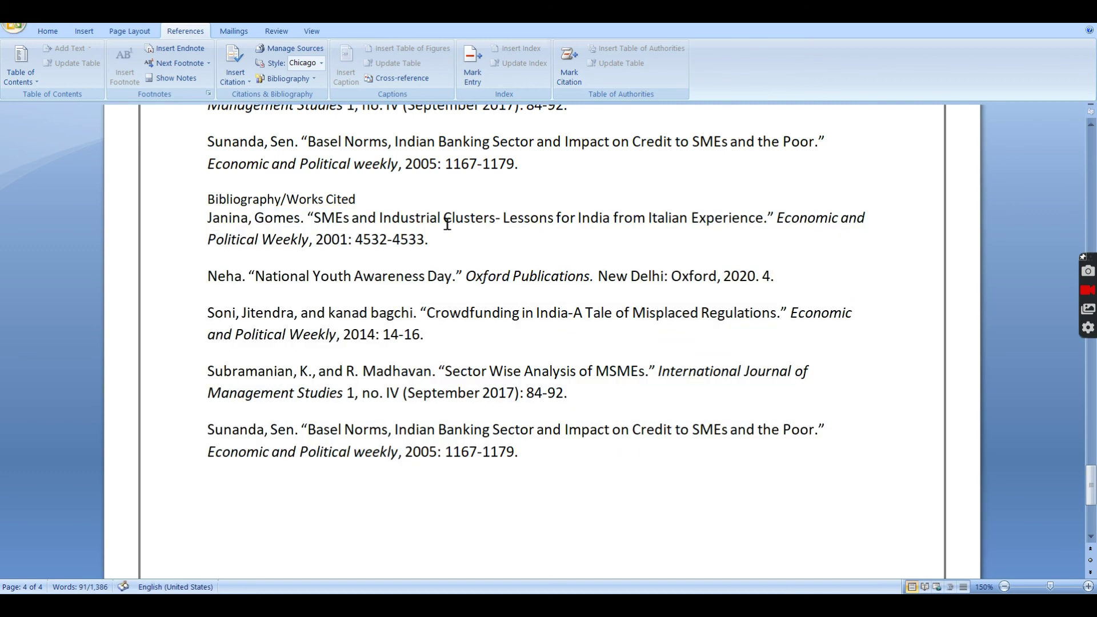